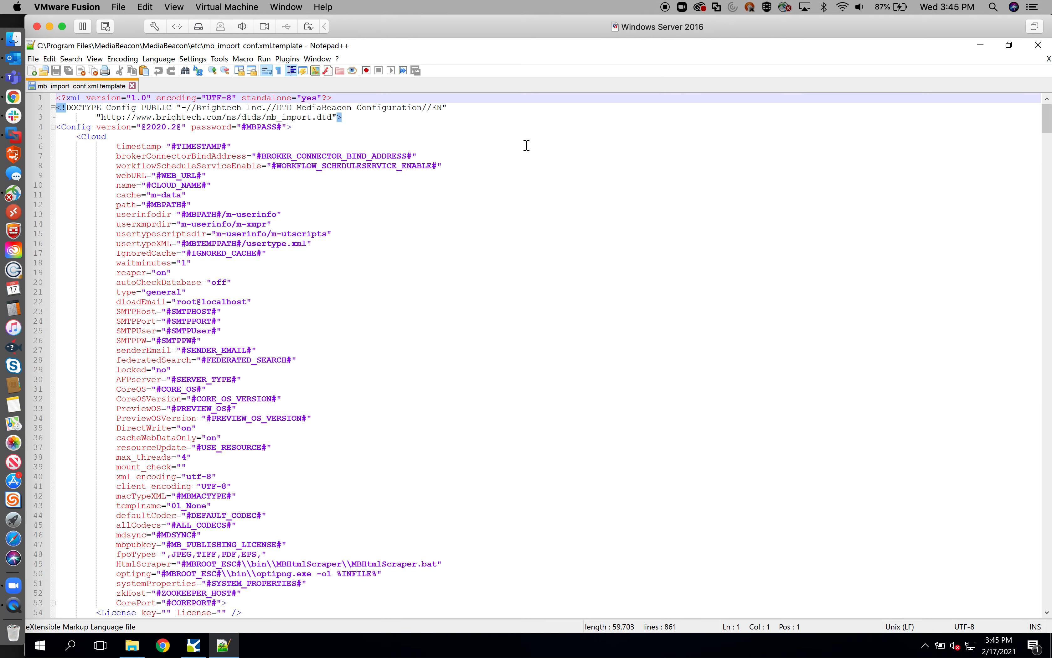
Step: Find "pdfworker" in the installed mb_import_conf.xml.template and select the PDFWorker entry's maxpages attribute
{"action": "left_click", "coordinate": [520, 131]}
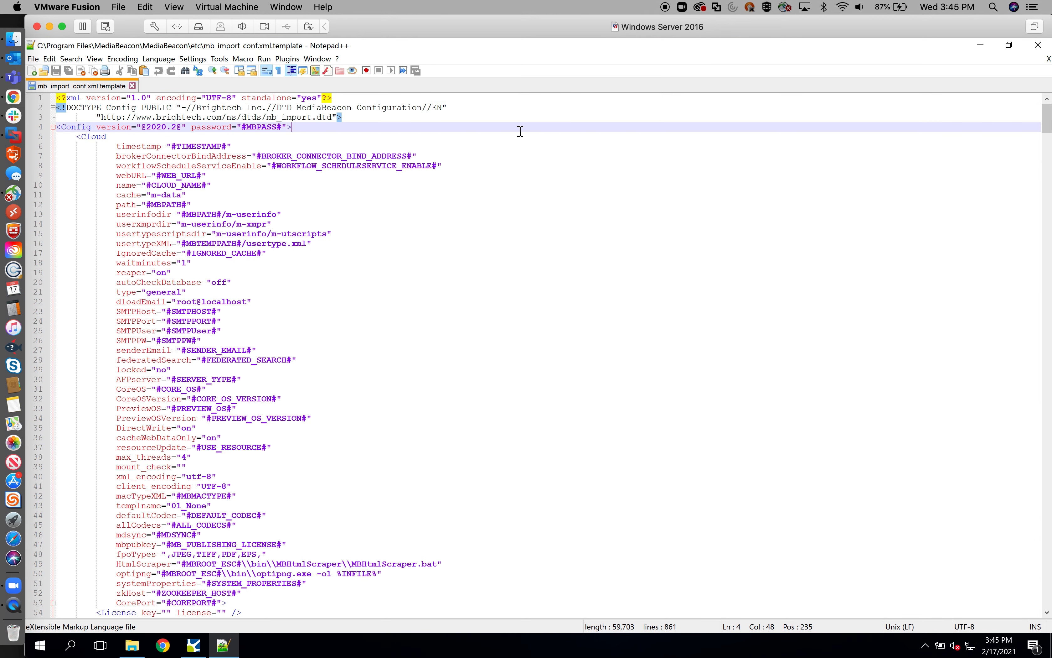
{"action": "key", "text": "ctrl+f"}
{"action": "key", "text": "Return"}
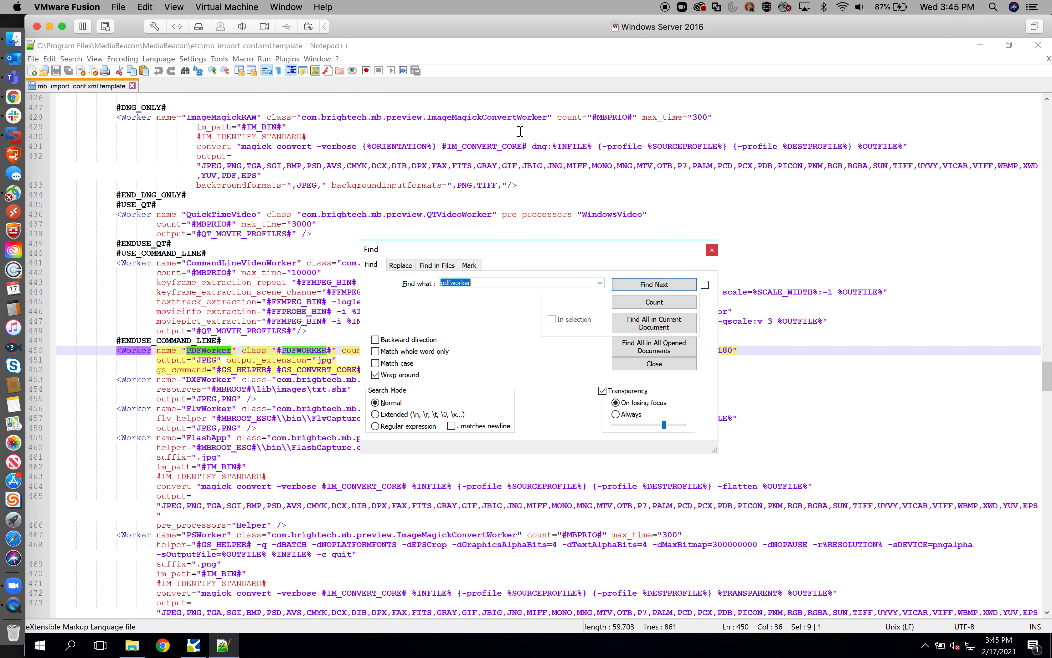
{"action": "left_click", "coordinate": [712, 251]}
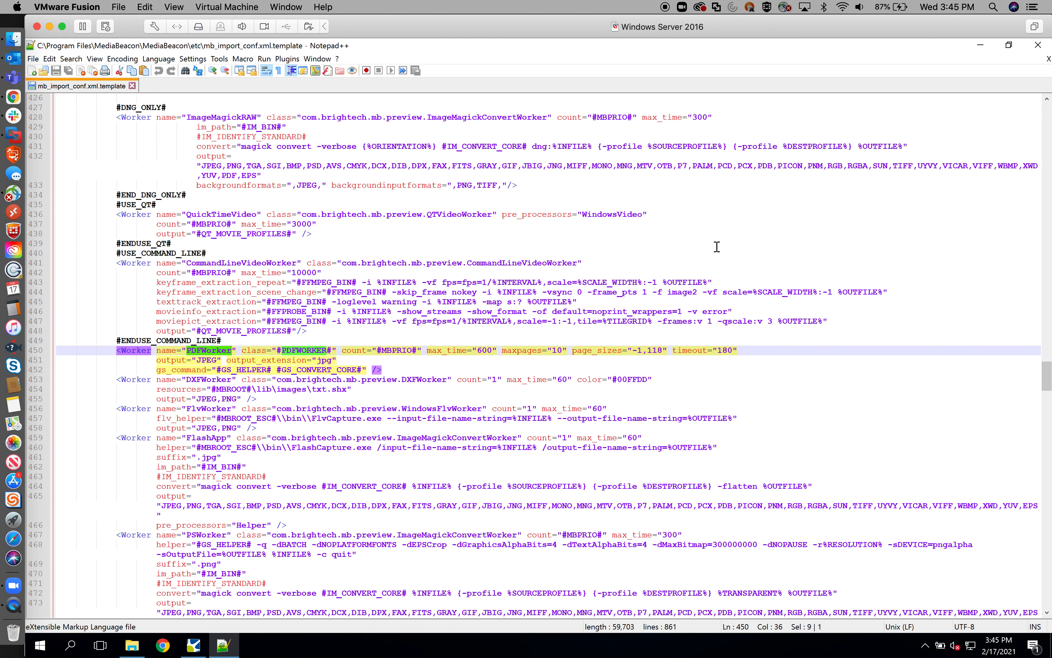
{"action": "left_click_drag", "start_coordinate": [504, 352], "coordinate": [564, 350]}
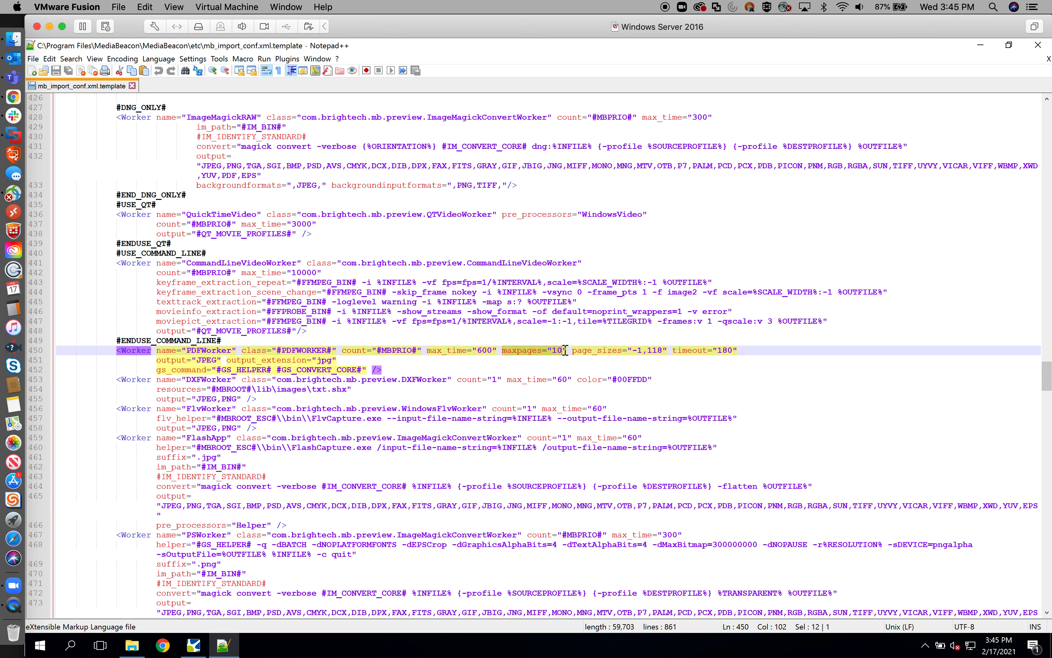
Step: Switch to MediaBeacon in Chrome, open the Get Set Max brand guidelines asset and view its last page thumbnail
{"action": "left_click", "coordinate": [13, 96]}
{"action": "double_click", "coordinate": [271, 269]}
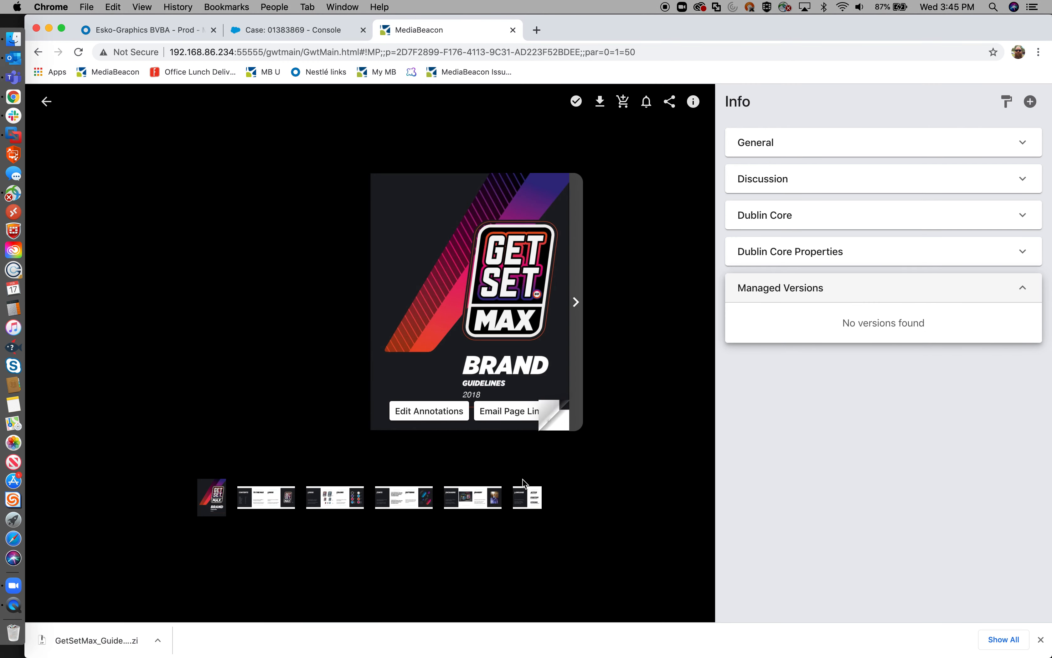
{"action": "left_click", "coordinate": [533, 505]}
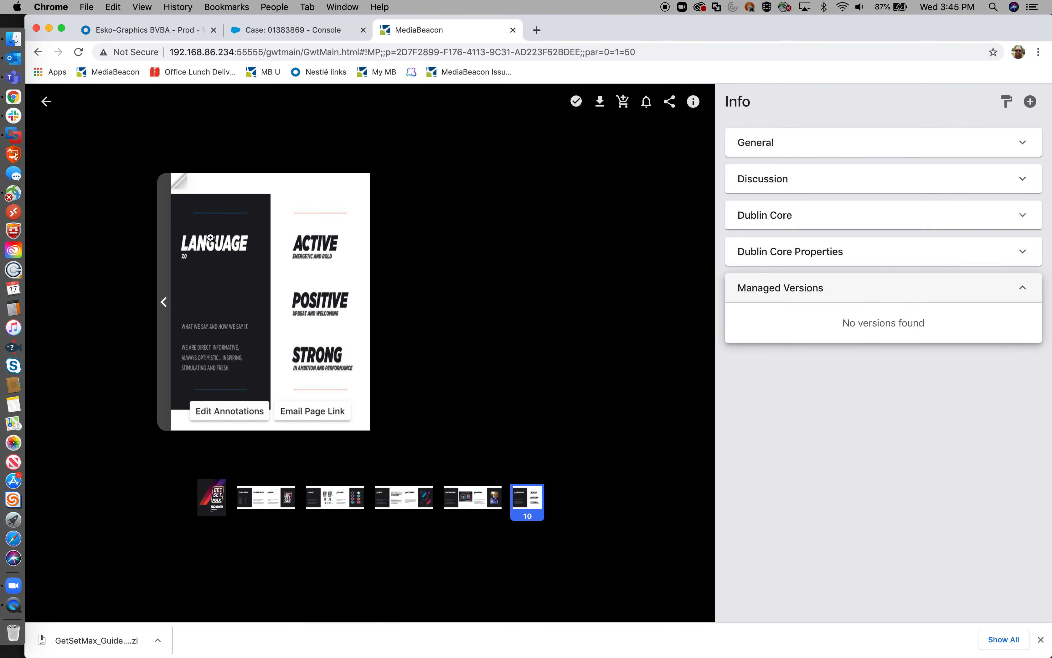
Step: Return to the Windows Server virtual machine and open mb_import_conf.xml.template from the AppData\Local\MediaBeacon folder in Notepad++
{"action": "left_click", "coordinate": [13, 135]}
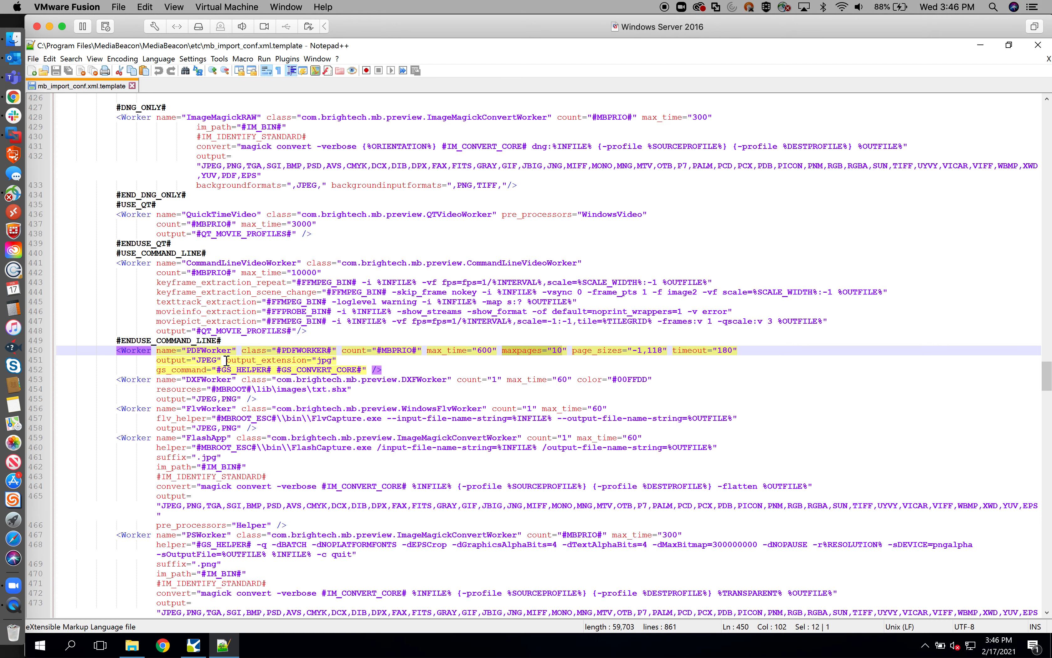
{"action": "left_click", "coordinate": [131, 647]}
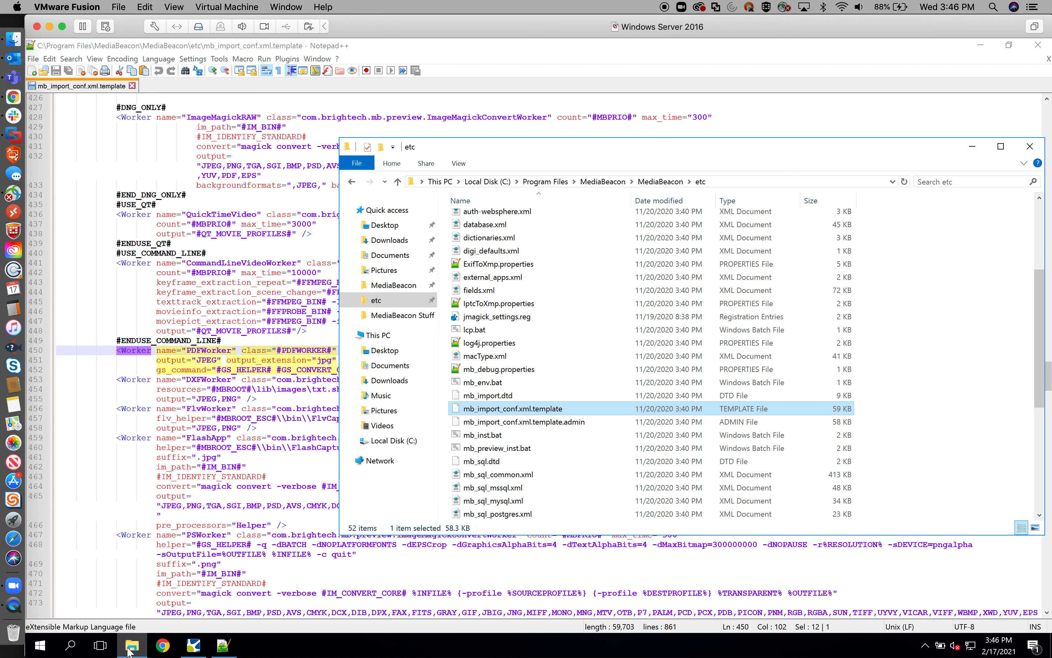
{"action": "left_click", "coordinate": [394, 286]}
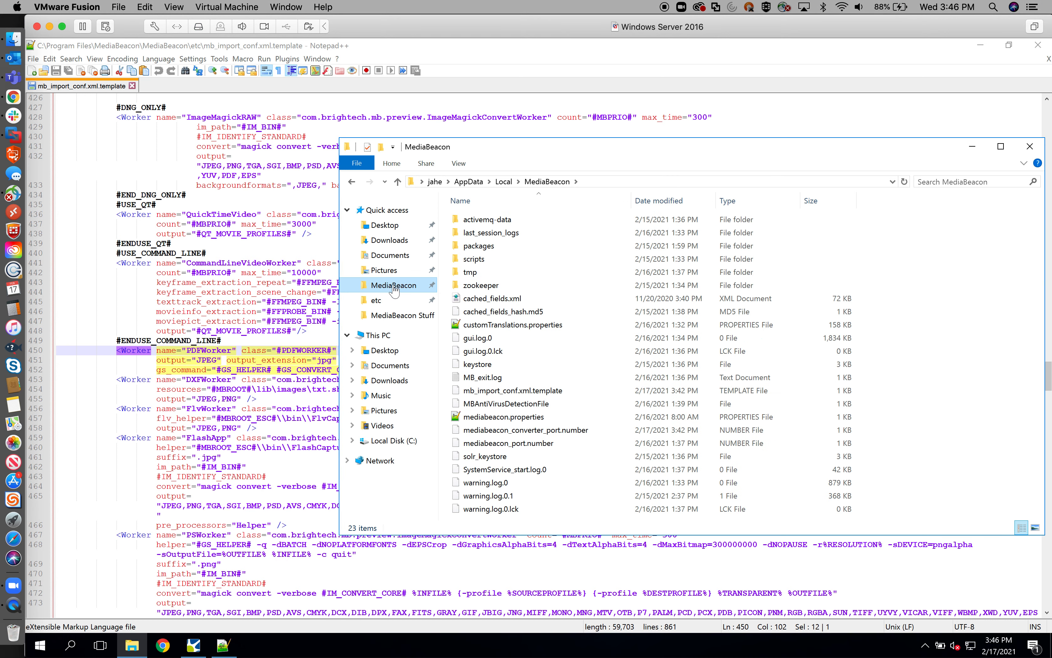
{"action": "left_click", "coordinate": [527, 391]}
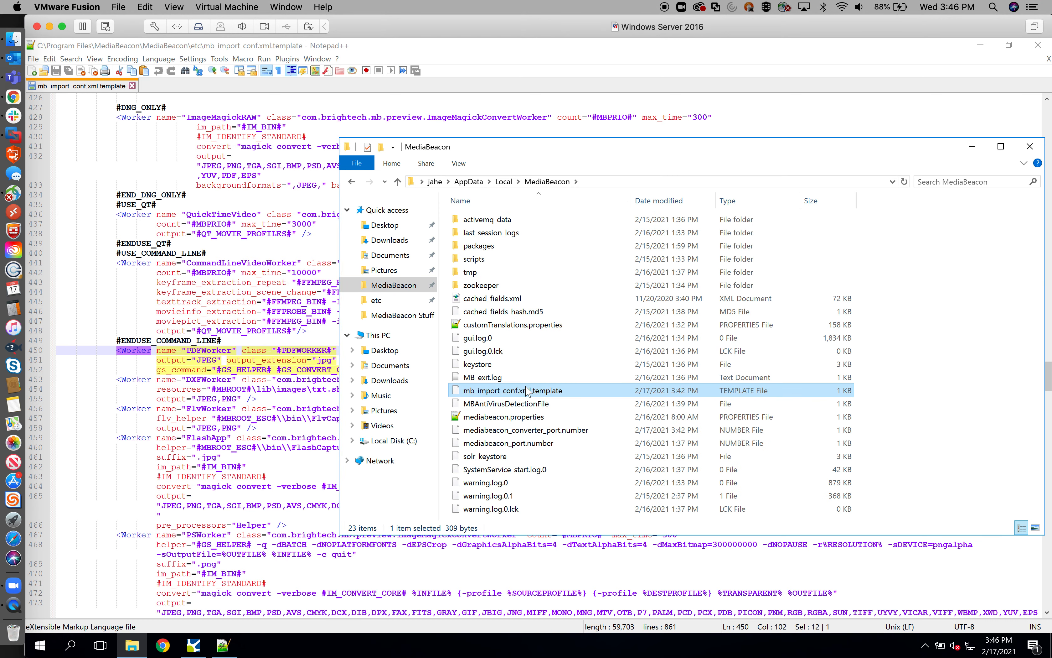
{"action": "right_click", "coordinate": [528, 390]}
{"action": "left_click", "coordinate": [561, 412]}
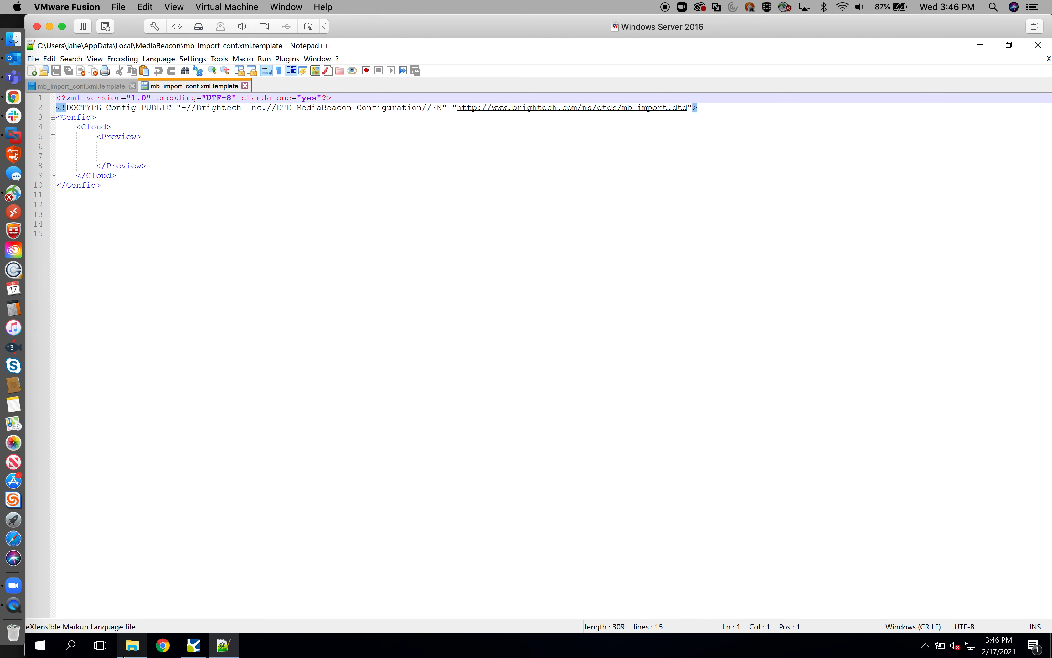
{"action": "left_click", "coordinate": [130, 649]}
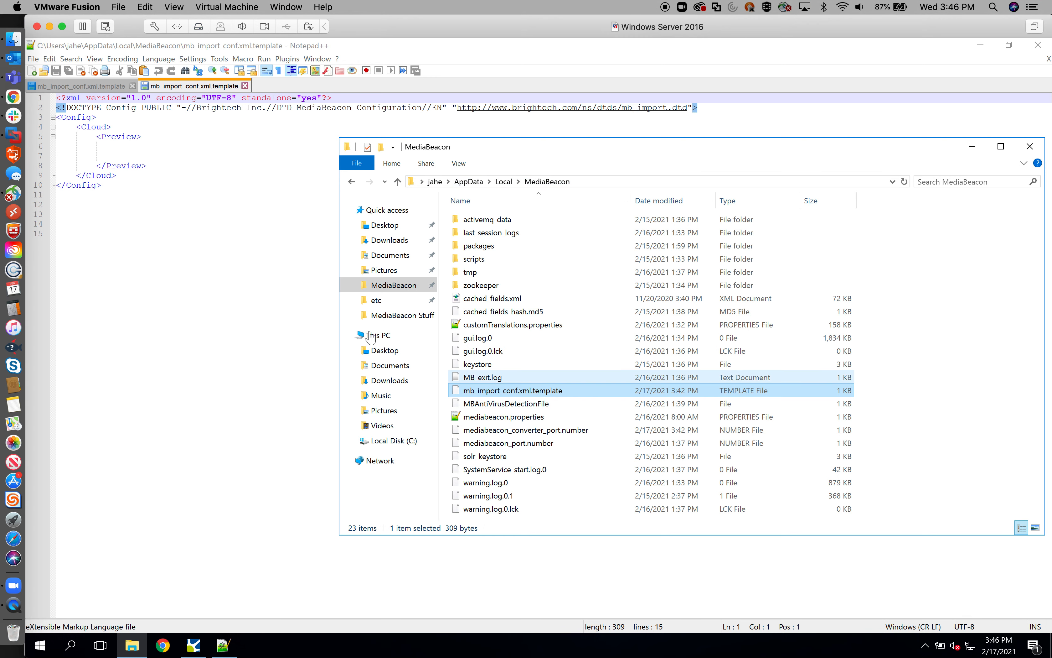
{"action": "left_click", "coordinate": [176, 282]}
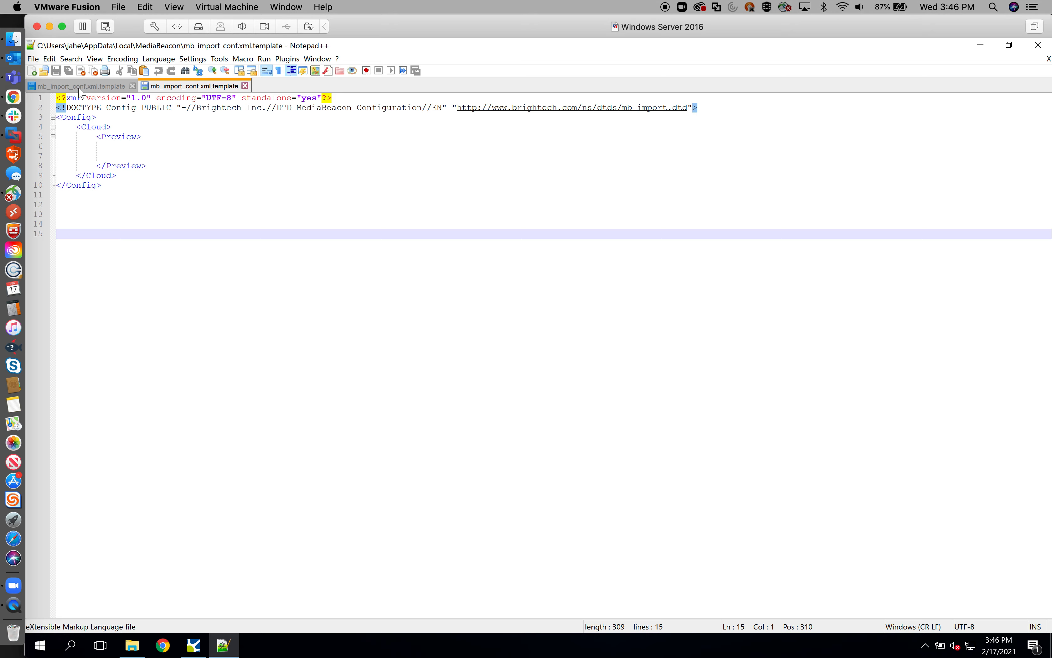
Step: Copy the complete PDFWorker element from the installed template into the Preview section of the AppData template
{"action": "left_click", "coordinate": [80, 86]}
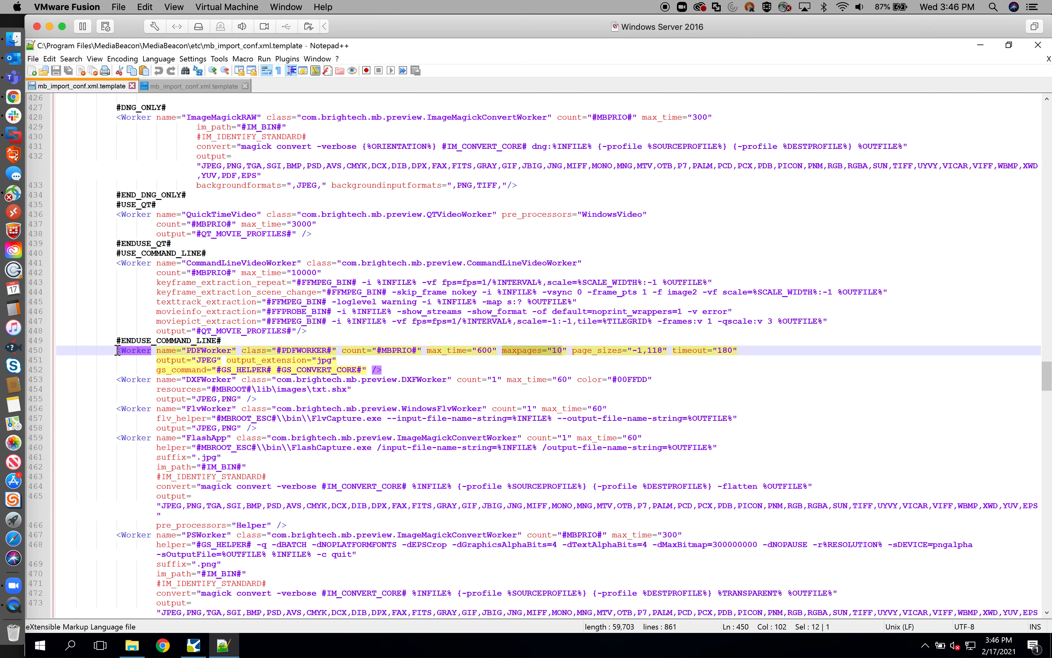
{"action": "left_click_drag", "start_coordinate": [116, 350], "coordinate": [388, 370]}
{"action": "key", "text": "ctrl+c"}
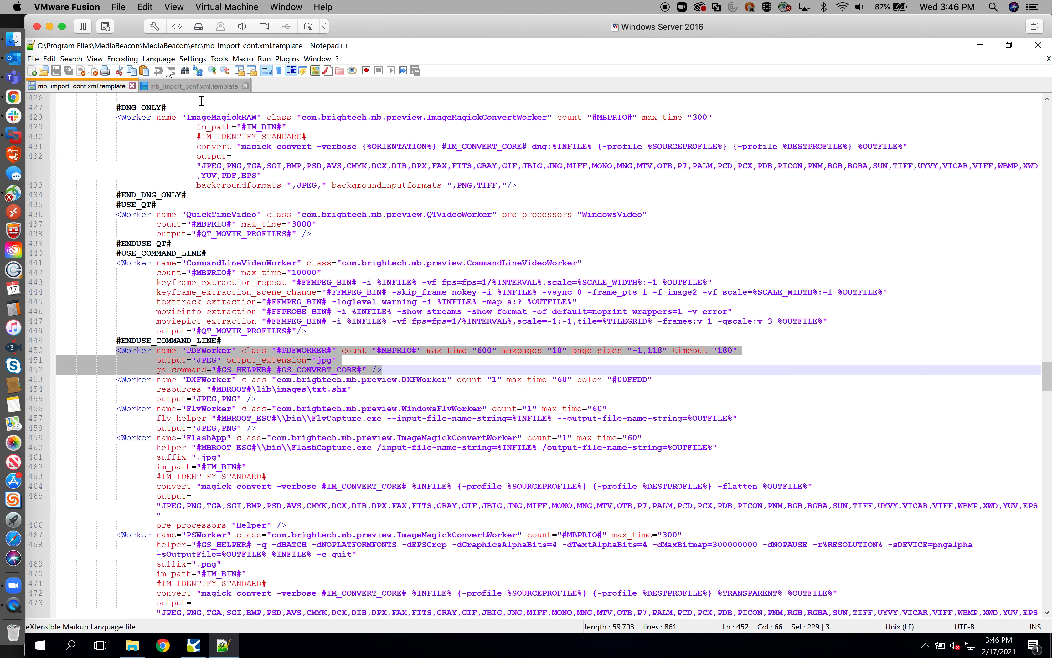
{"action": "left_click", "coordinate": [169, 86]}
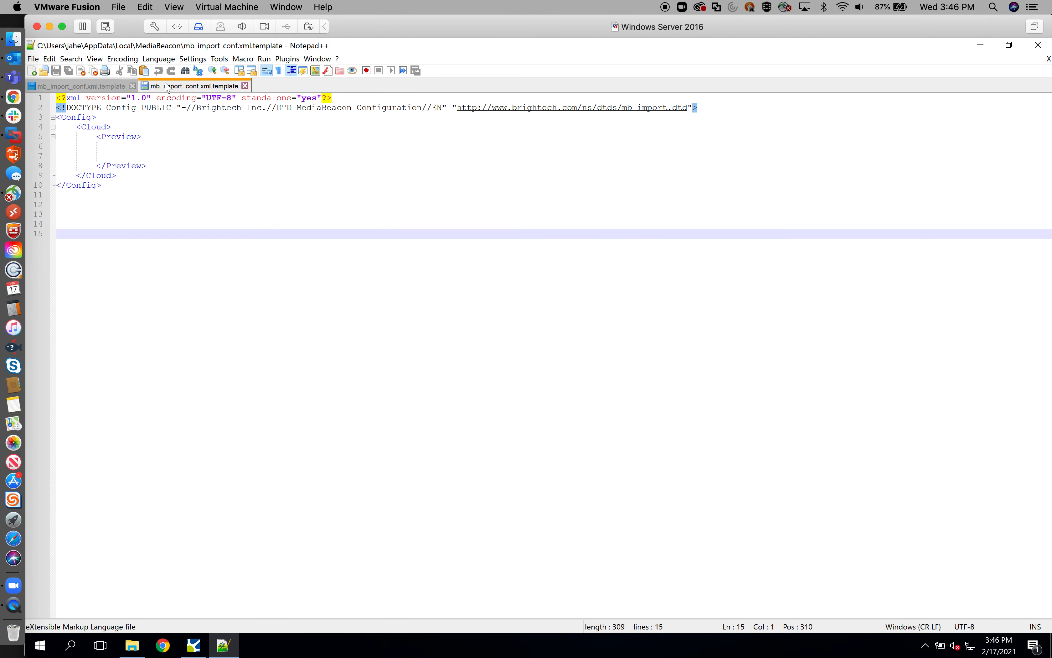
{"action": "left_click", "coordinate": [100, 147]}
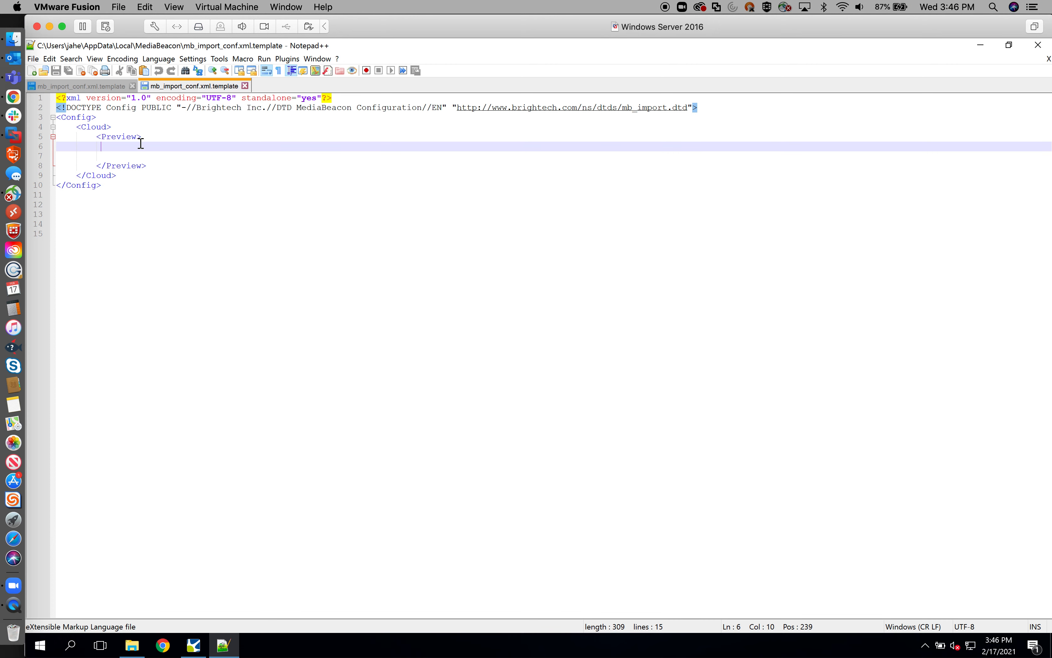
{"action": "key", "text": "ctrl+v"}
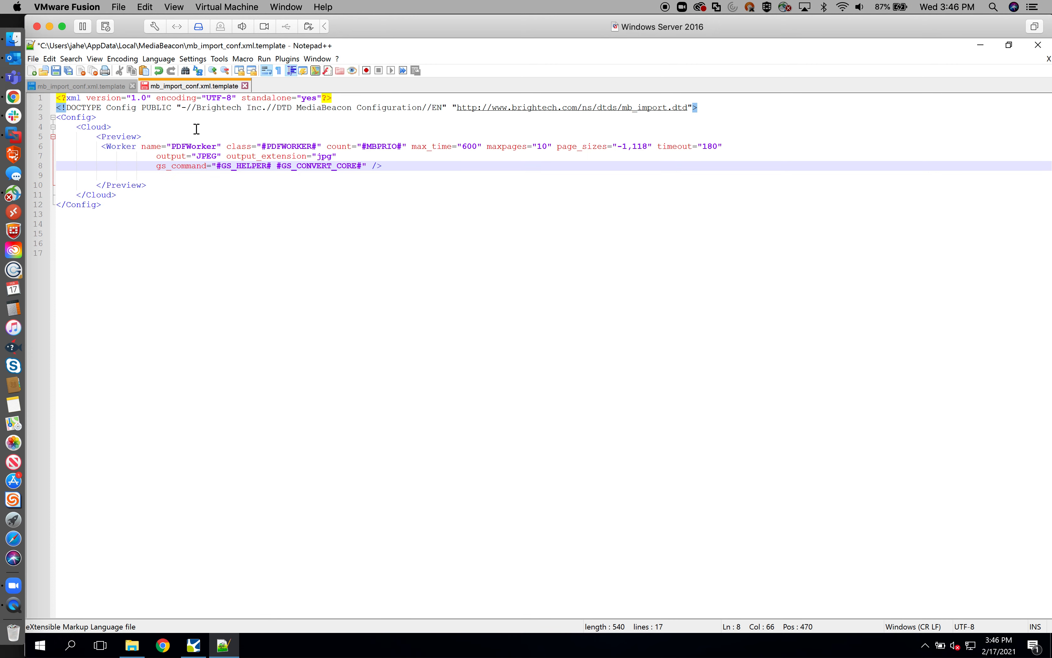
Step: Set the copied PDFWorker's maxpages to 100, max_time to 6000 and timeout to 1800, and save the template
{"action": "left_click", "coordinate": [547, 146]}
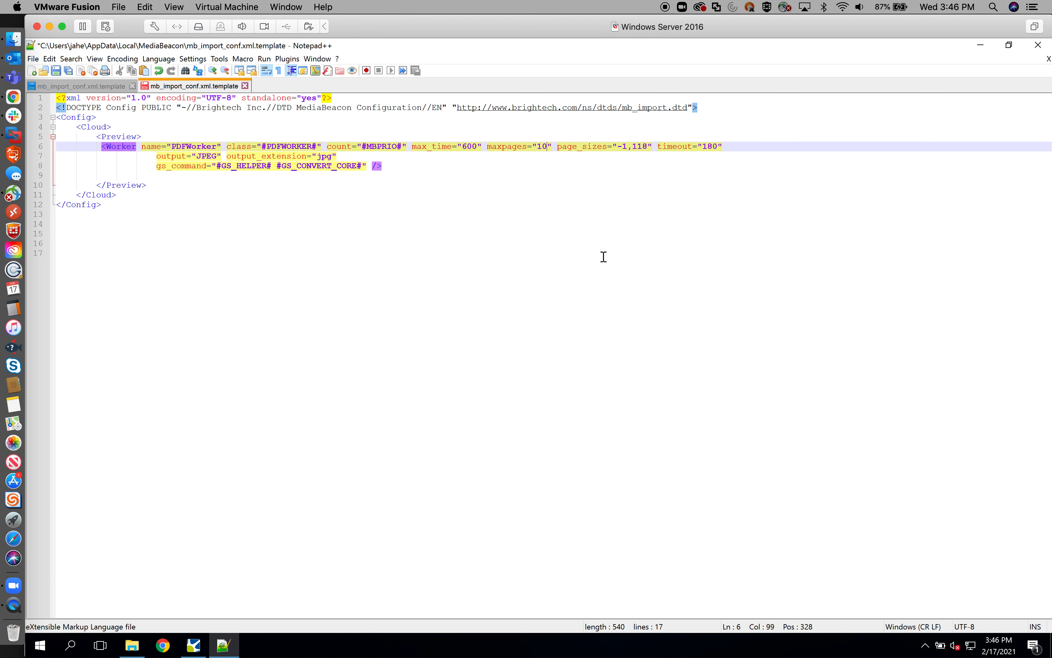
{"action": "type", "text": "0"}
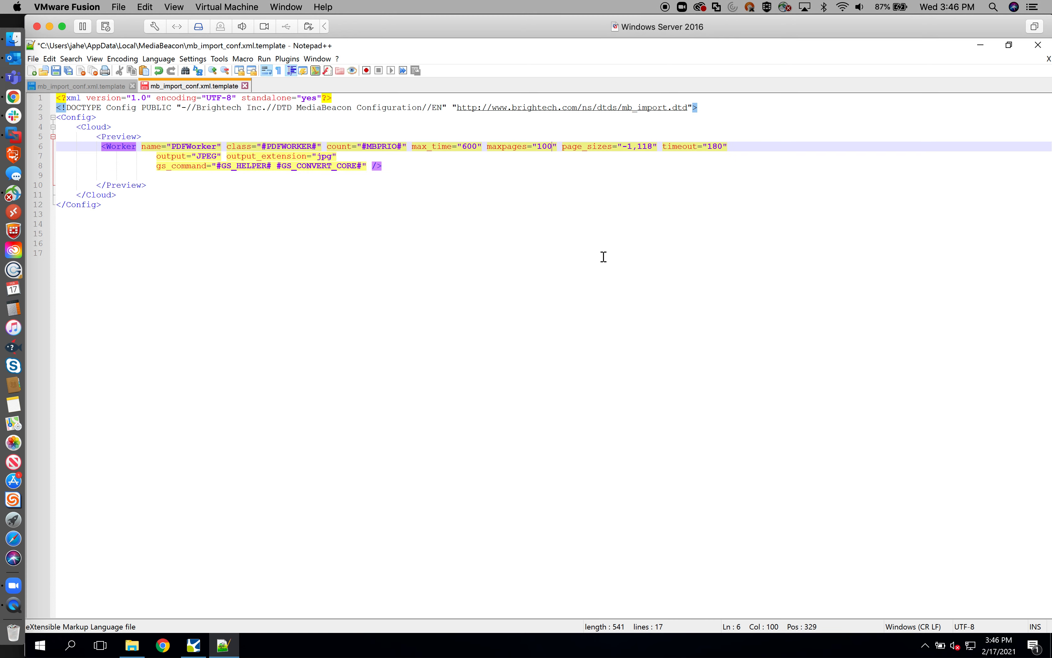
{"action": "left_click", "coordinate": [469, 146]}
{"action": "type", "text": "0"}
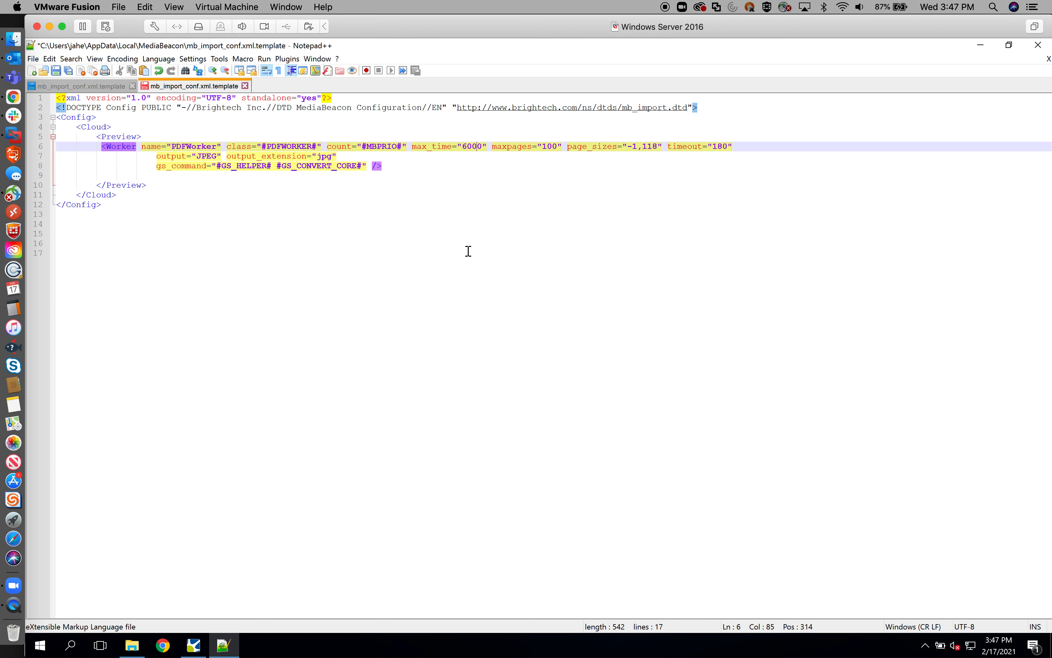
{"action": "left_click", "coordinate": [727, 146]}
{"action": "left_click", "coordinate": [56, 70]}
Step: Find "imagemagicktiff" in the installed template and copy the whole "TIFF files" FileSet block
{"action": "left_click", "coordinate": [81, 87]}
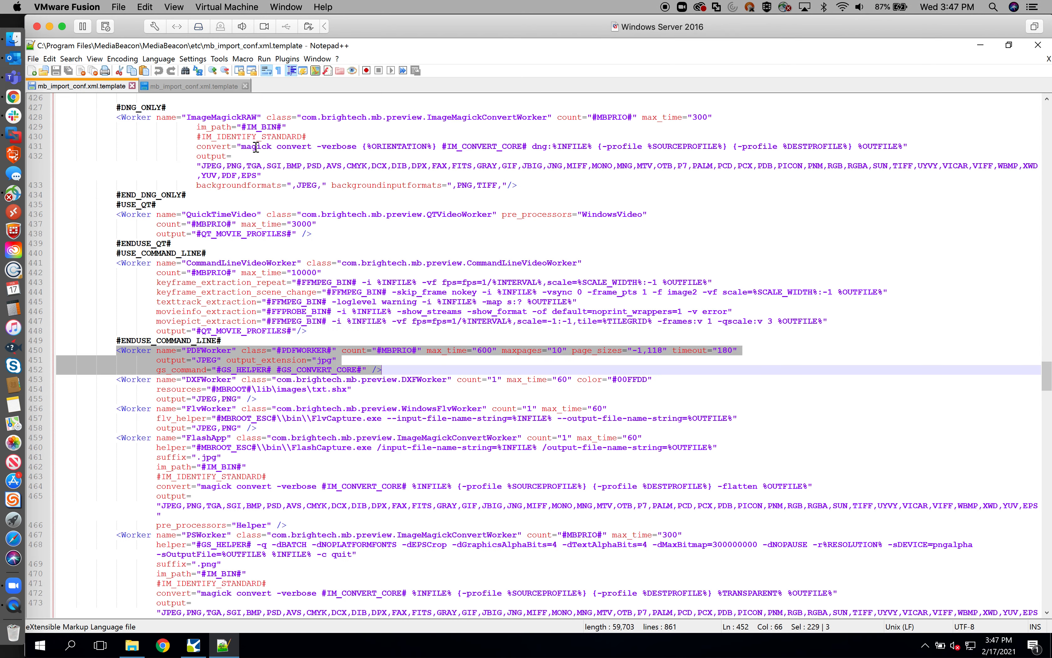
{"action": "left_click", "coordinate": [424, 233]}
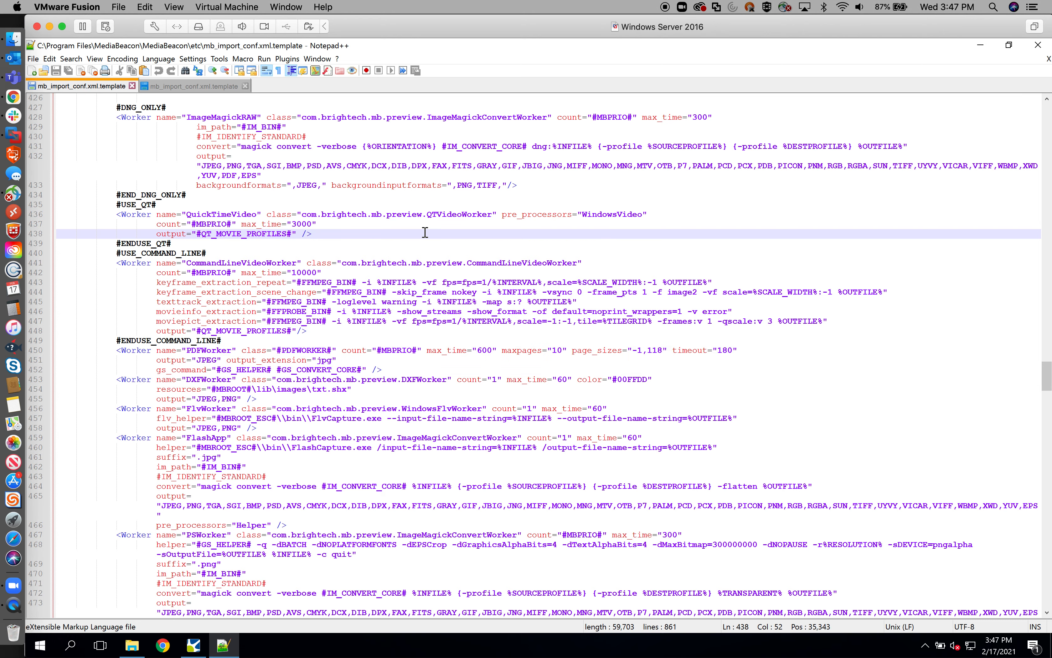
{"action": "key", "text": "ctrl+f"}
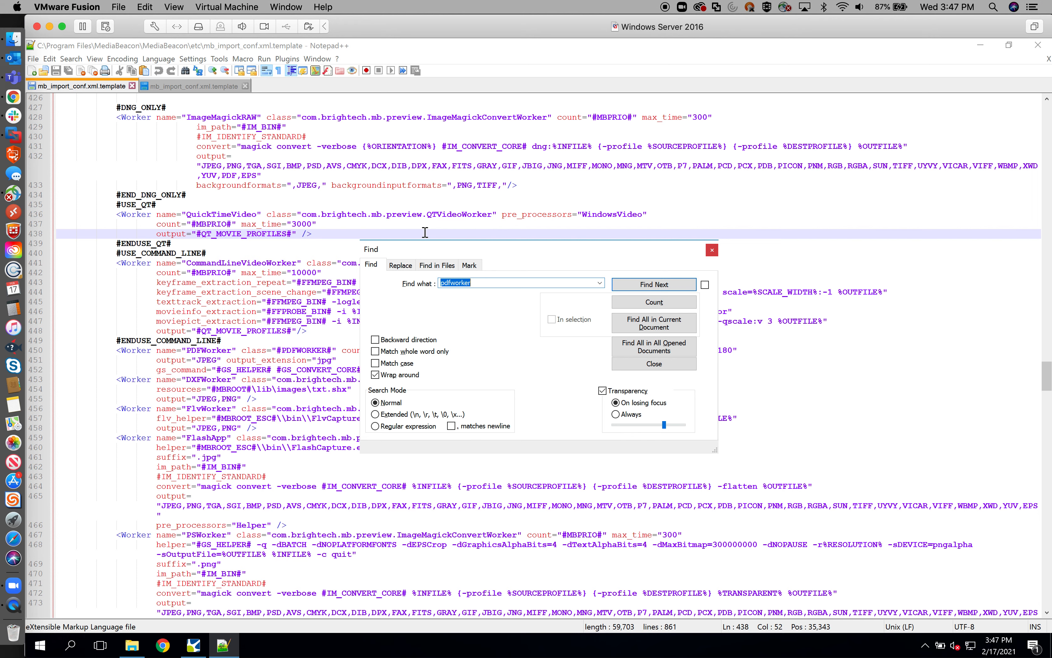
{"action": "type", "text": "imagemagicktiff"}
{"action": "key", "text": "Return"}
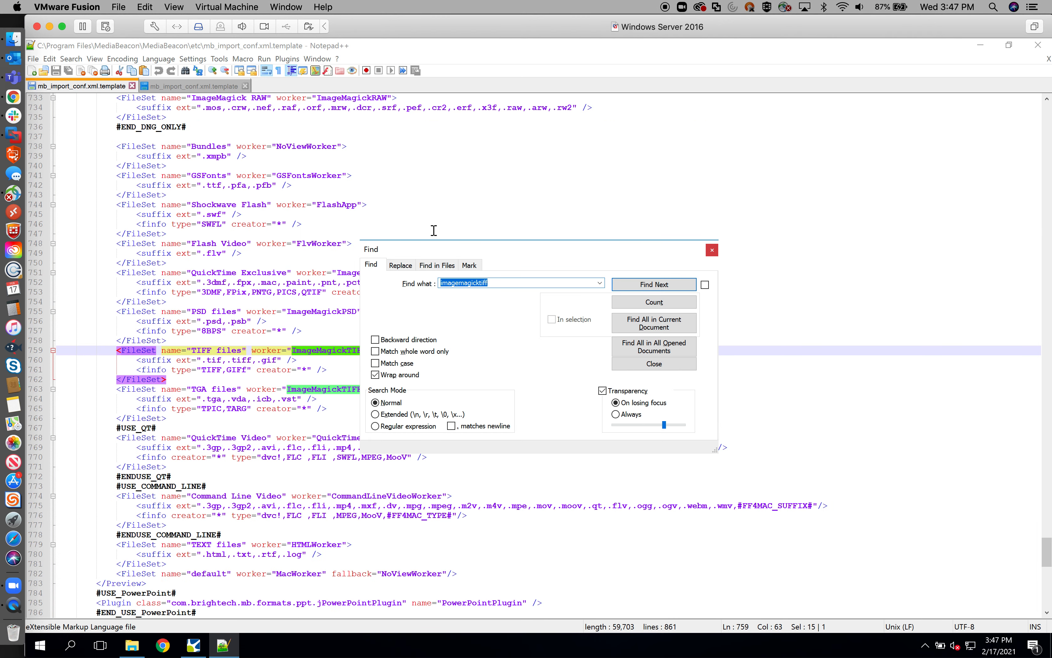
{"action": "left_click", "coordinate": [712, 250]}
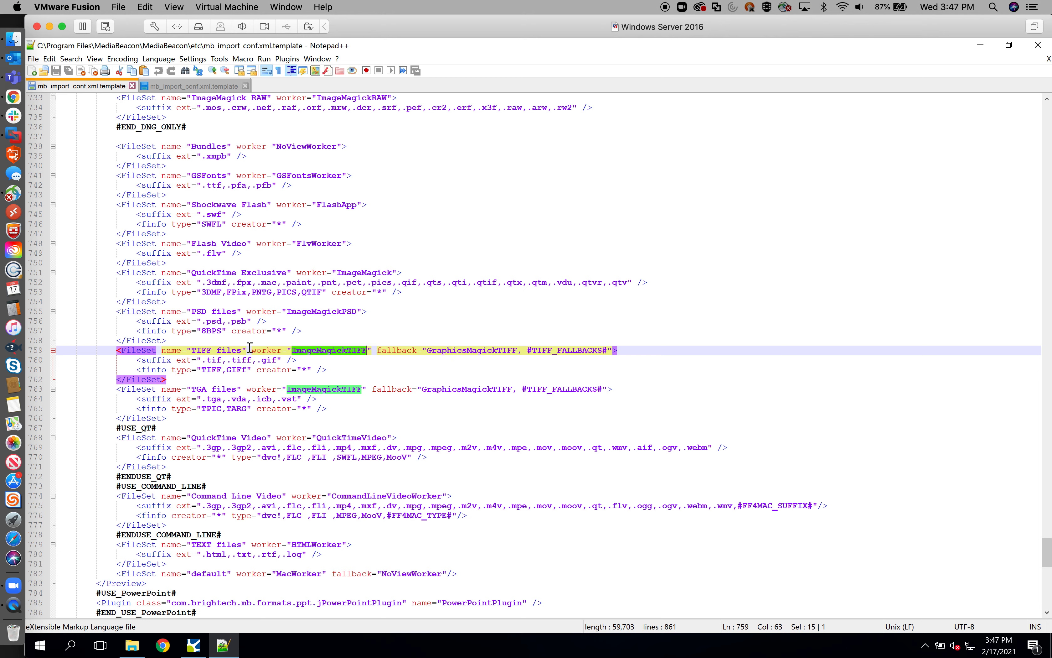
{"action": "left_click_drag", "start_coordinate": [114, 350], "coordinate": [180, 377]}
{"action": "key", "text": "ctrl+c"}
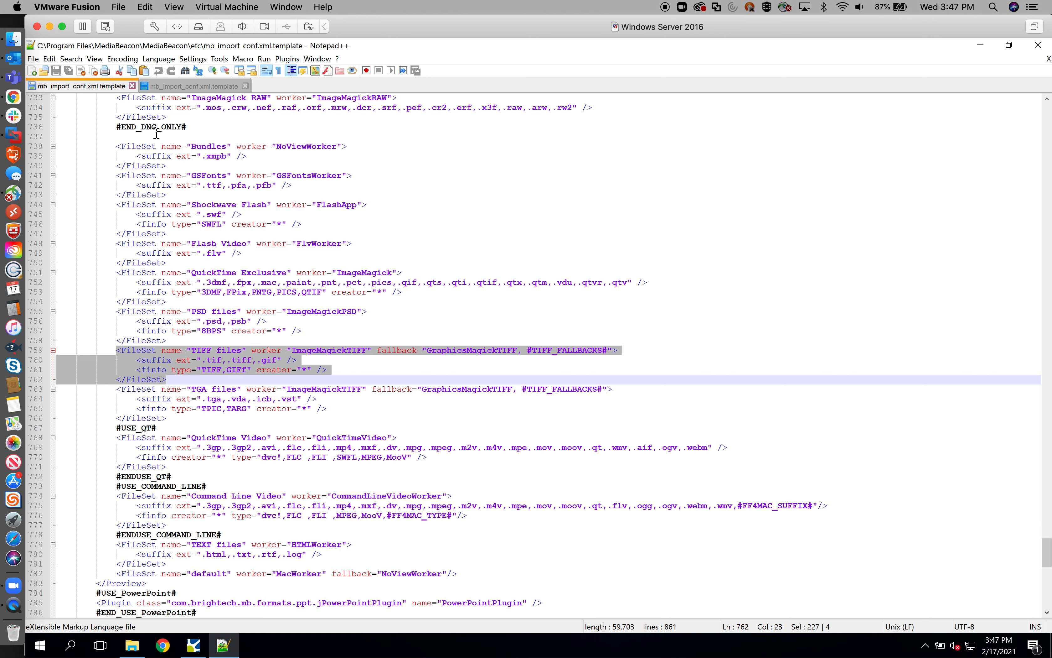
Step: Paste the "TIFF files" FileSet block below the PDFWorker element in the AppData template, separated by a blank line
{"action": "left_click", "coordinate": [182, 87]}
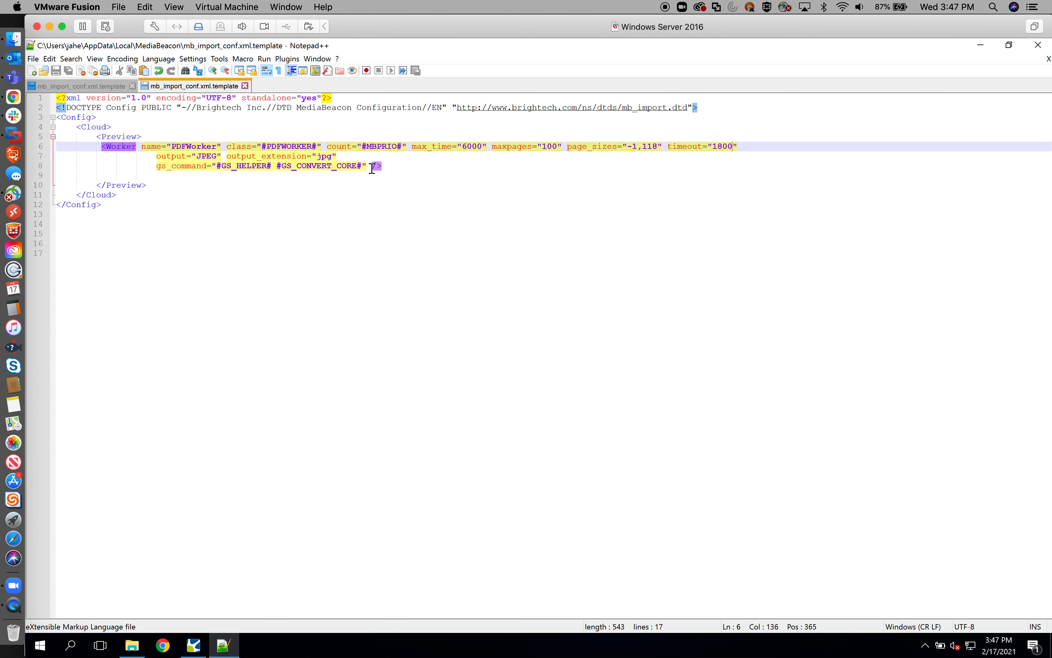
{"action": "left_click", "coordinate": [401, 168]}
{"action": "key", "text": "Return"}
{"action": "key", "text": "Return"}
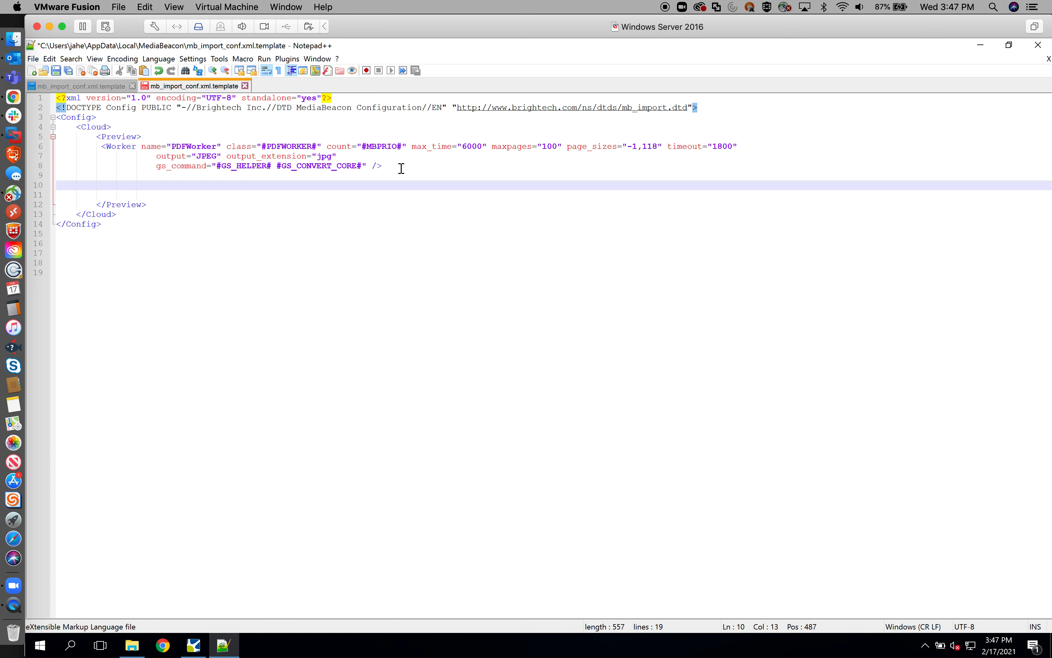
{"action": "key", "text": "ctrl+v"}
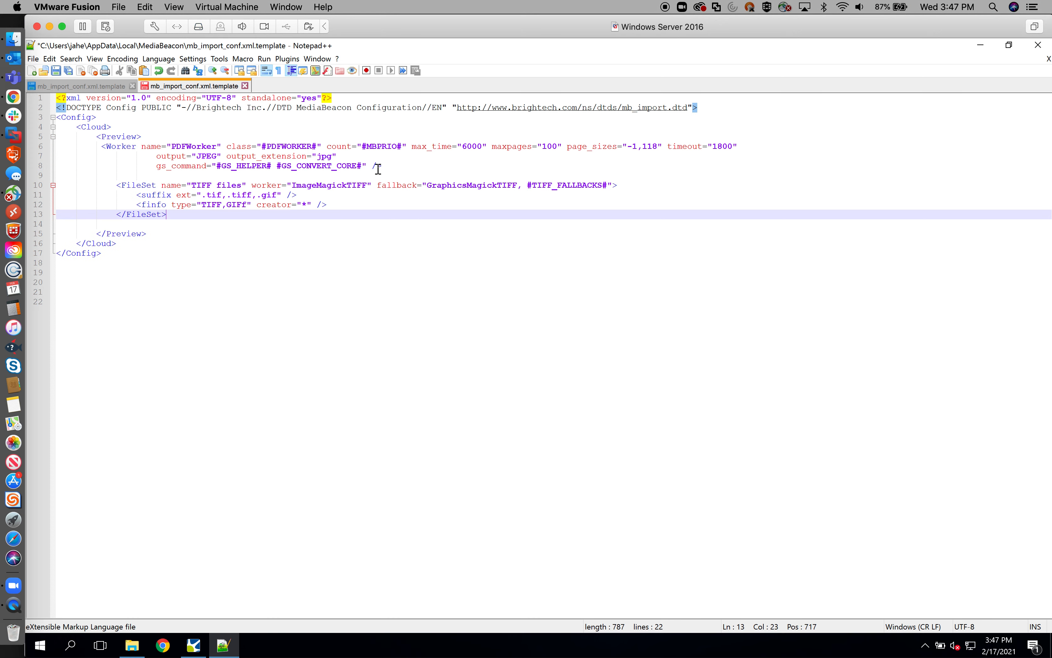
Step: Change the "TIFF files" FileSet's worker to GraphicsMagickTIFF
{"action": "left_click", "coordinate": [317, 185]}
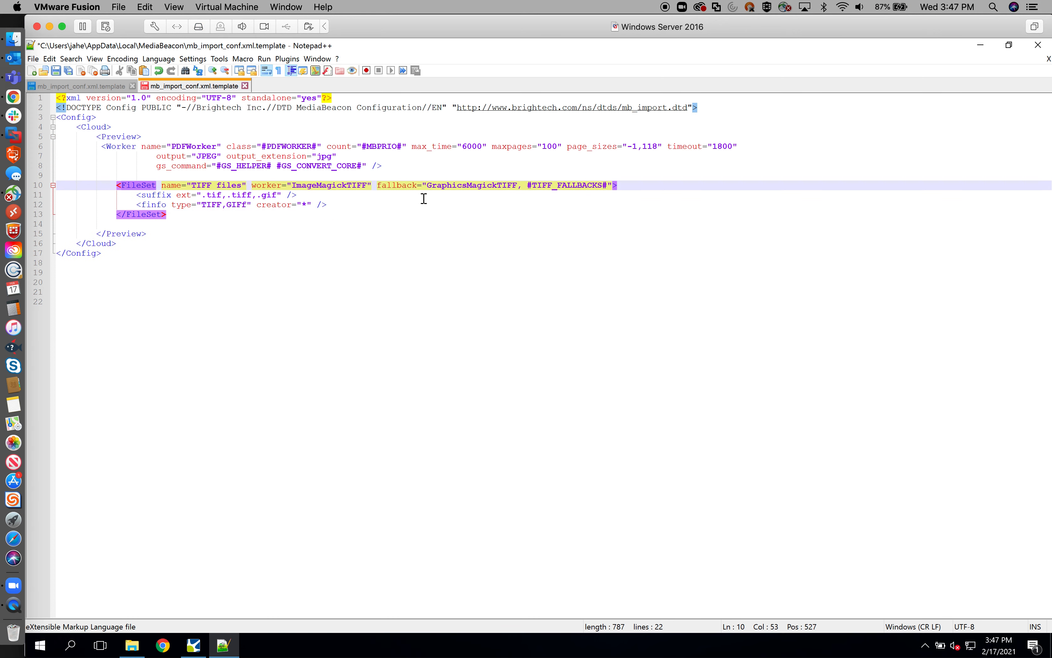
{"action": "key", "text": "BackSpace"}
{"action": "key", "text": "BackSpace"}
{"action": "key", "text": "BackSpace"}
{"action": "key", "text": "BackSpace"}
{"action": "key", "text": "BackSpace"}
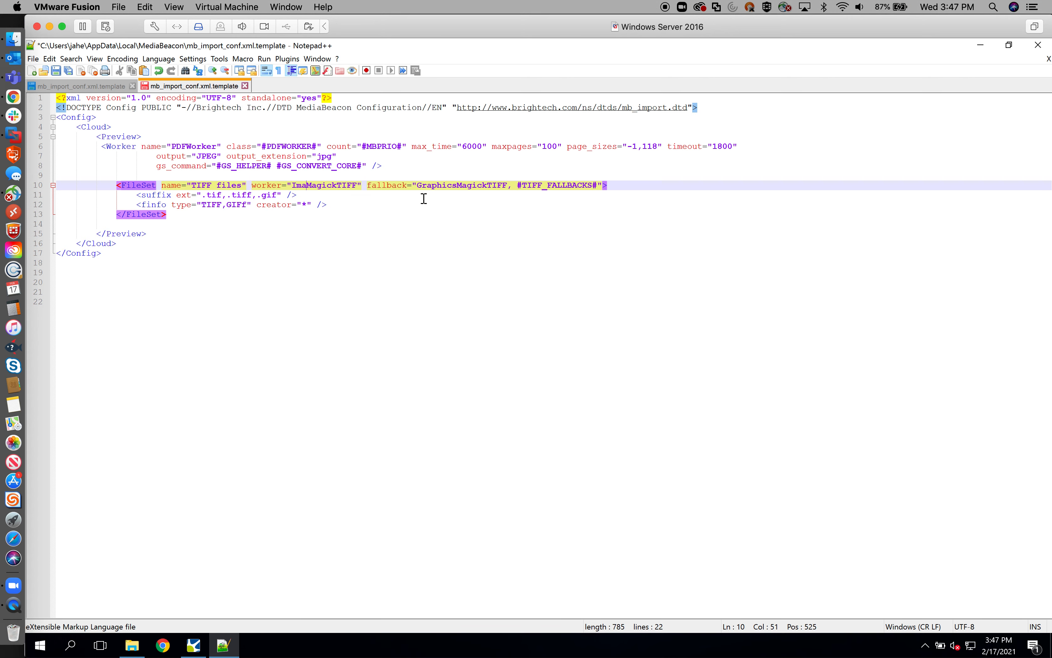
{"action": "type", "text": "Graphics"}
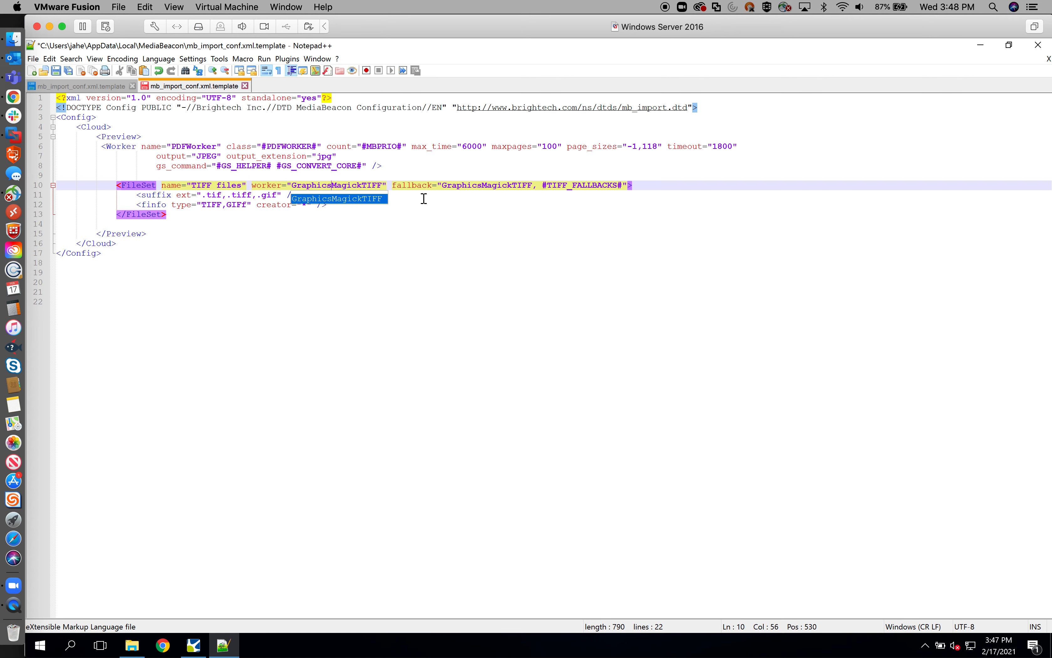
Step: Change the first fallback of the "TIFF files" FileSet to ImageMagickTIFF and save the template
{"action": "left_click", "coordinate": [479, 183]}
{"action": "key", "text": "BackSpace"}
{"action": "key", "text": "BackSpace"}
{"action": "key", "text": "BackSpace"}
{"action": "key", "text": "BackSpace"}
{"action": "key", "text": "BackSpace"}
{"action": "key", "text": "BackSpace"}
{"action": "key", "text": "BackSpace"}
{"action": "key", "text": "BackSpace"}
{"action": "type", "text": "Image"}
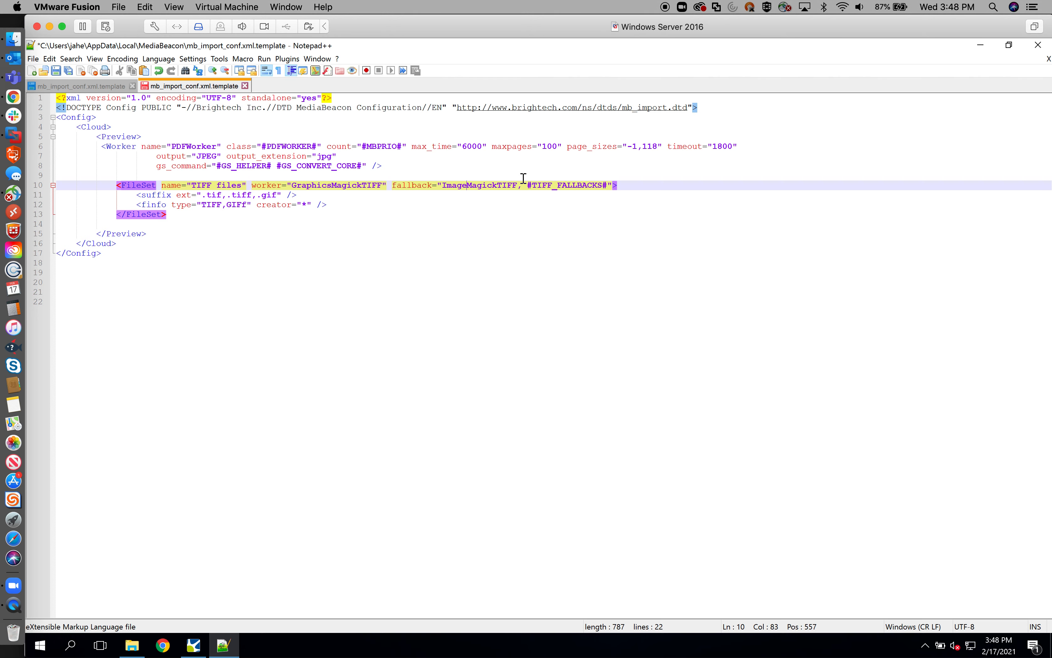
{"action": "left_click", "coordinate": [55, 72]}
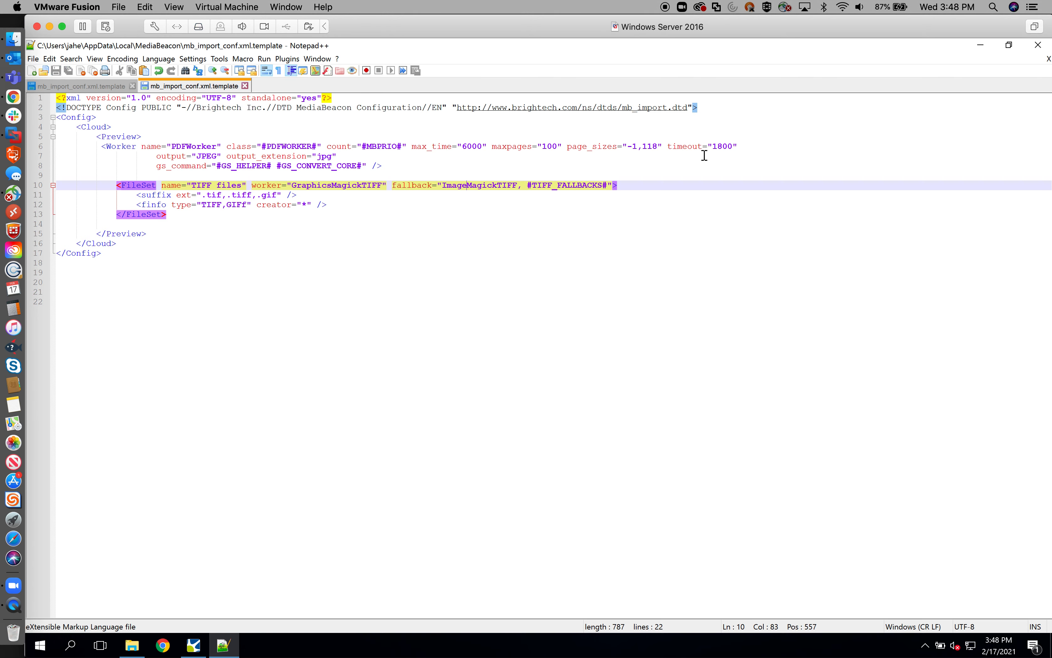
Step: Switch to the MediaBeacon server window, set the Priority of Preview System to Ultimate and apply the change
{"action": "left_click", "coordinate": [971, 49]}
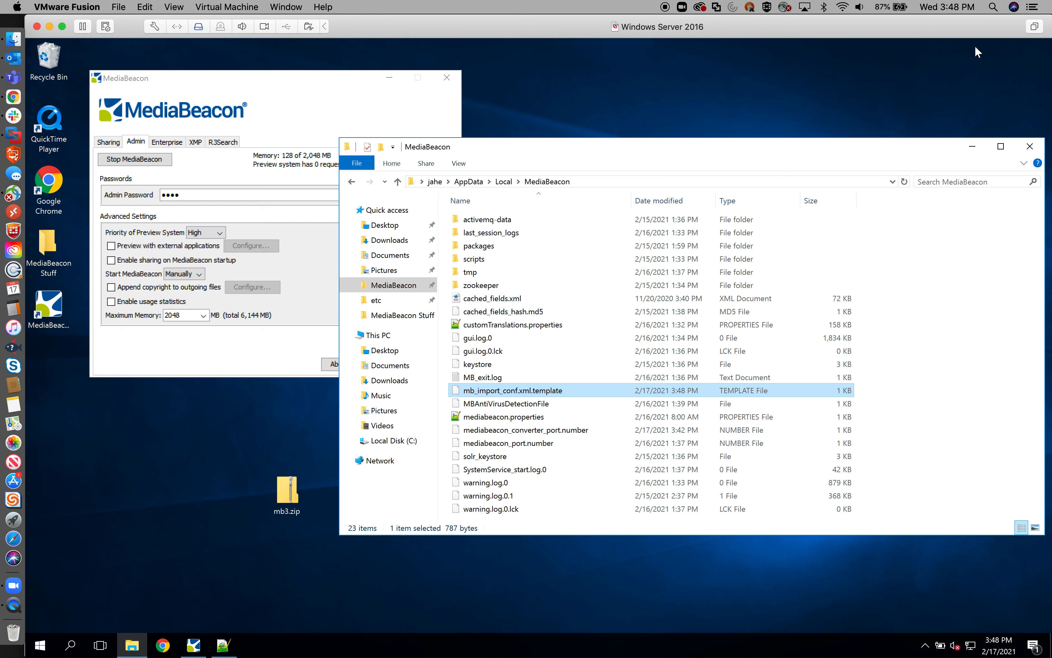
{"action": "left_click", "coordinate": [321, 81]}
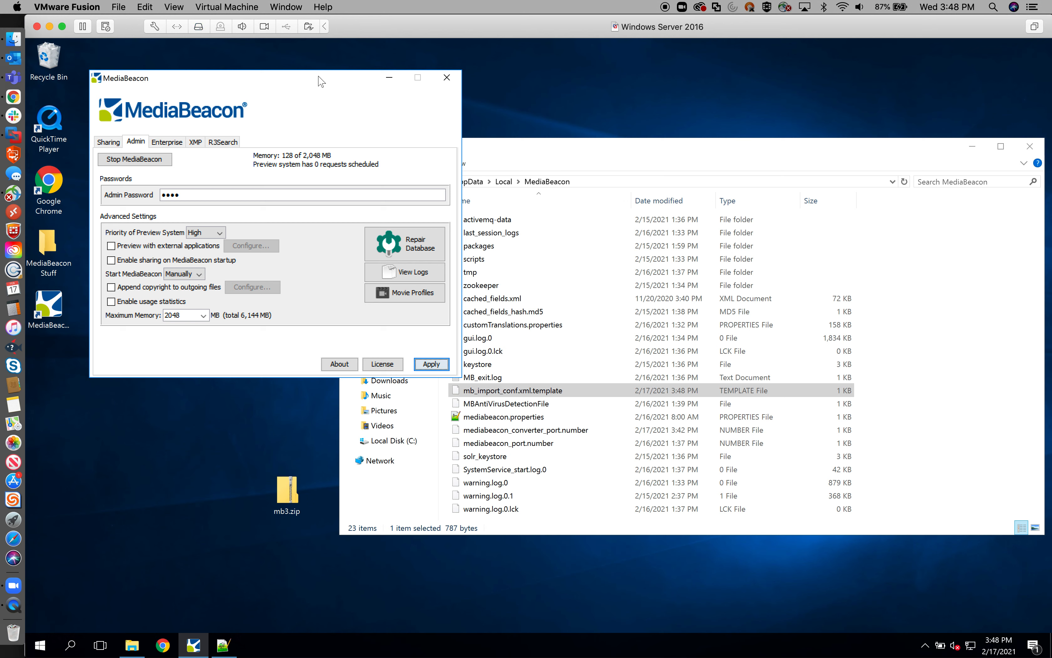
{"action": "left_click", "coordinate": [219, 232]}
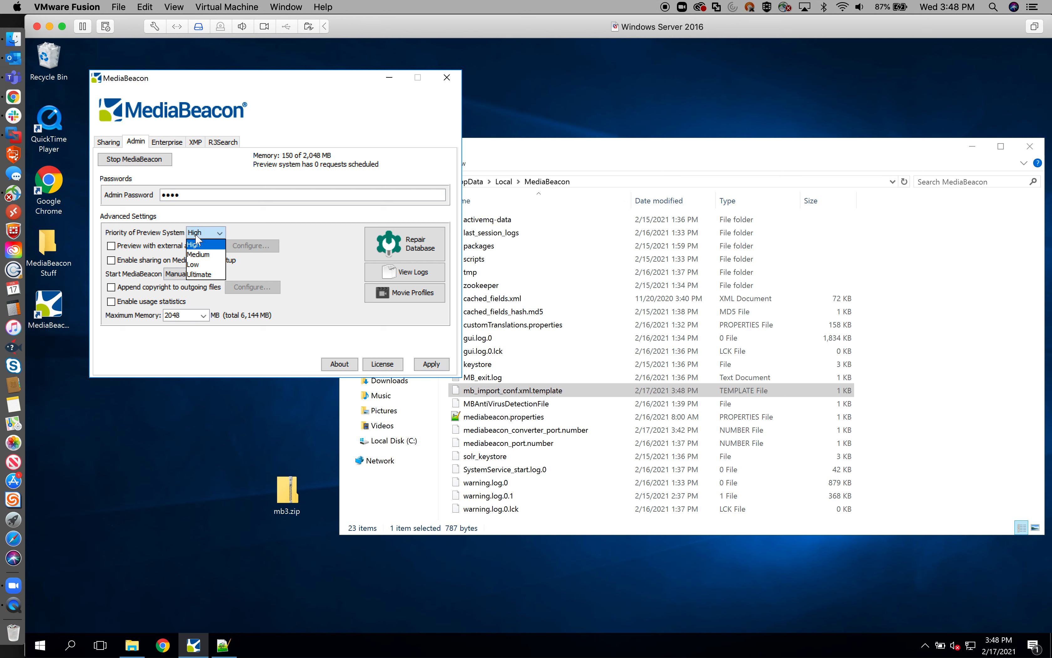
{"action": "left_click", "coordinate": [208, 275]}
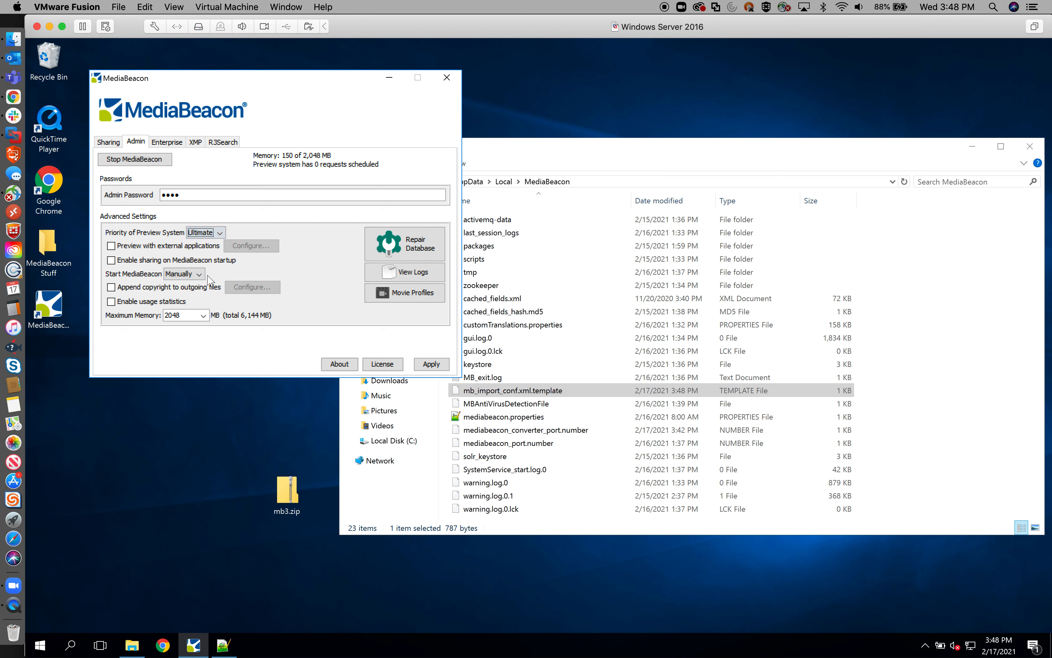
{"action": "left_click", "coordinate": [430, 366]}
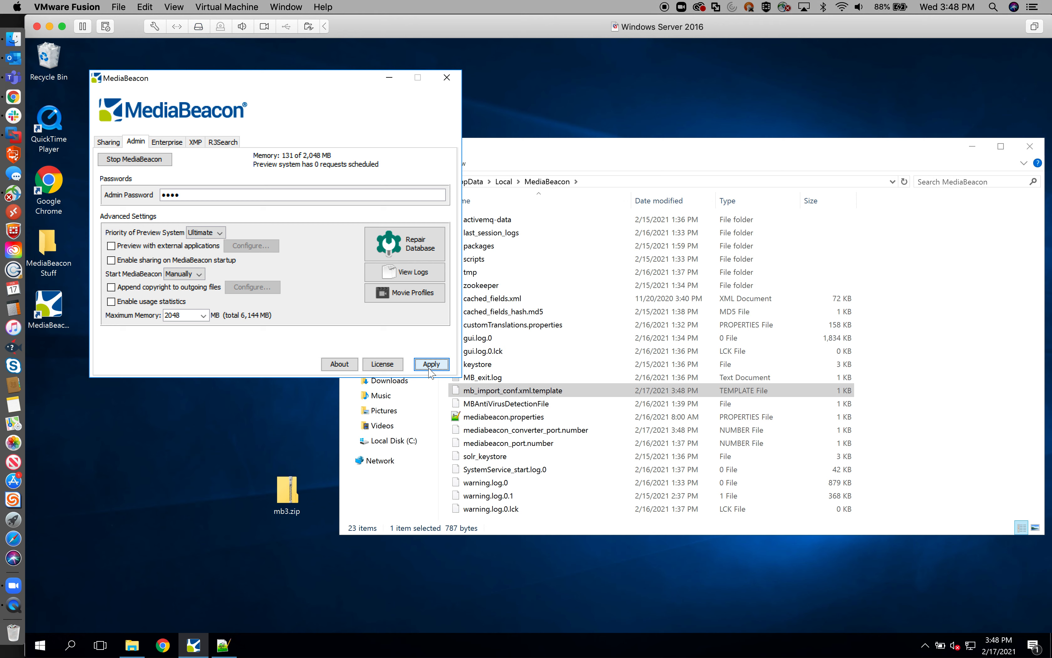
Step: Open mb_import_conf.xml from the mbsaQ6ODREYR.dconf folder in MediaBeacon's AppData tmp folder in Notepad++
{"action": "left_click", "coordinate": [630, 153]}
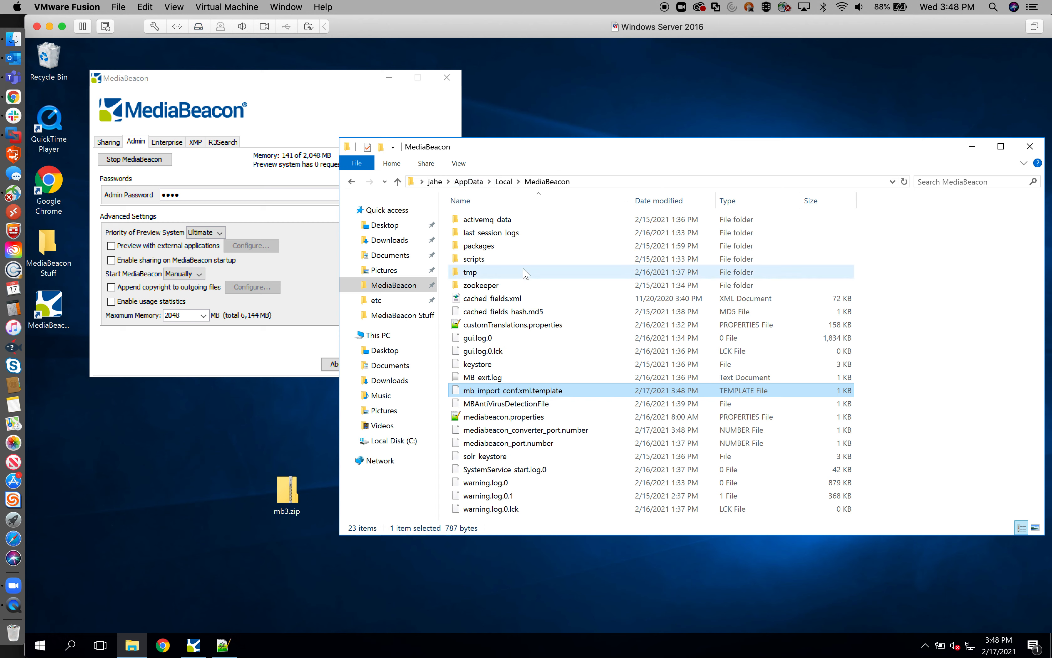
{"action": "double_click", "coordinate": [482, 273]}
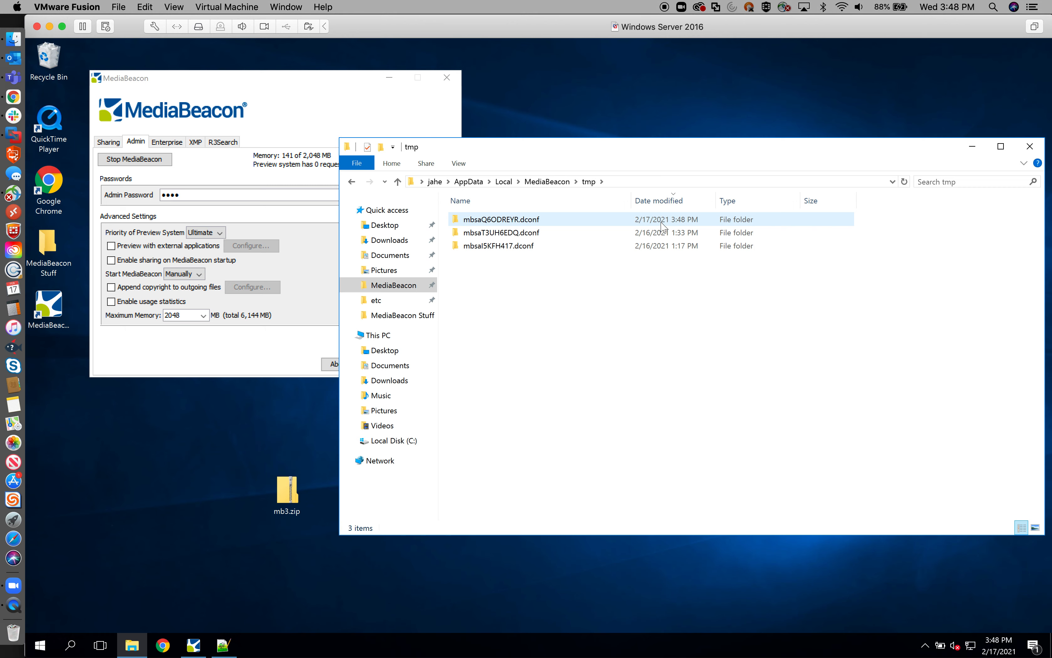
{"action": "double_click", "coordinate": [510, 222]}
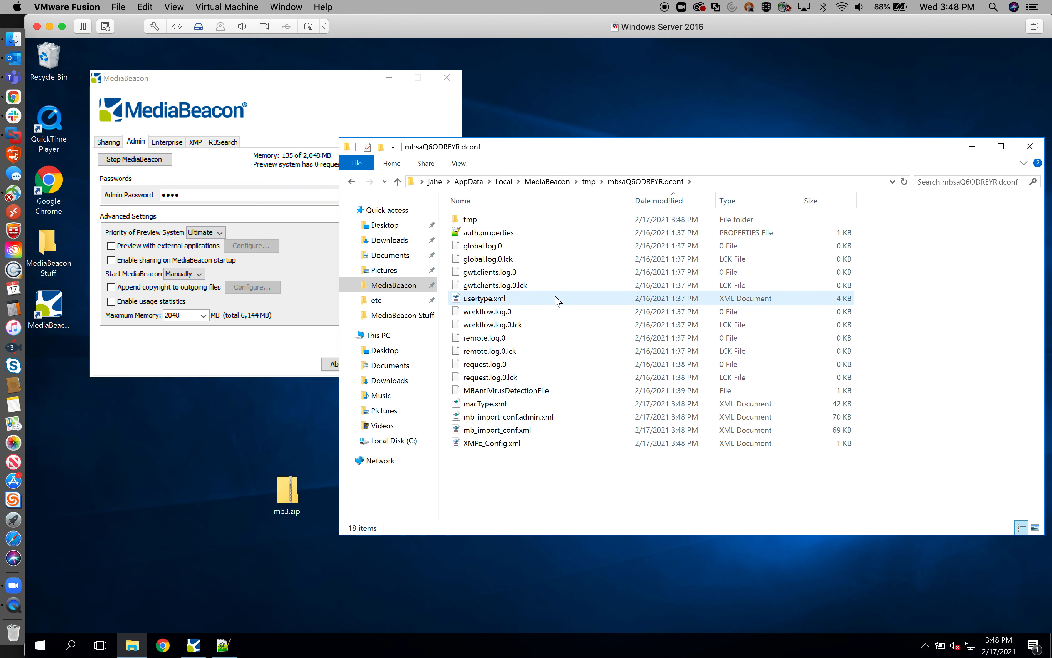
{"action": "left_click", "coordinate": [530, 432]}
{"action": "right_click", "coordinate": [530, 433]}
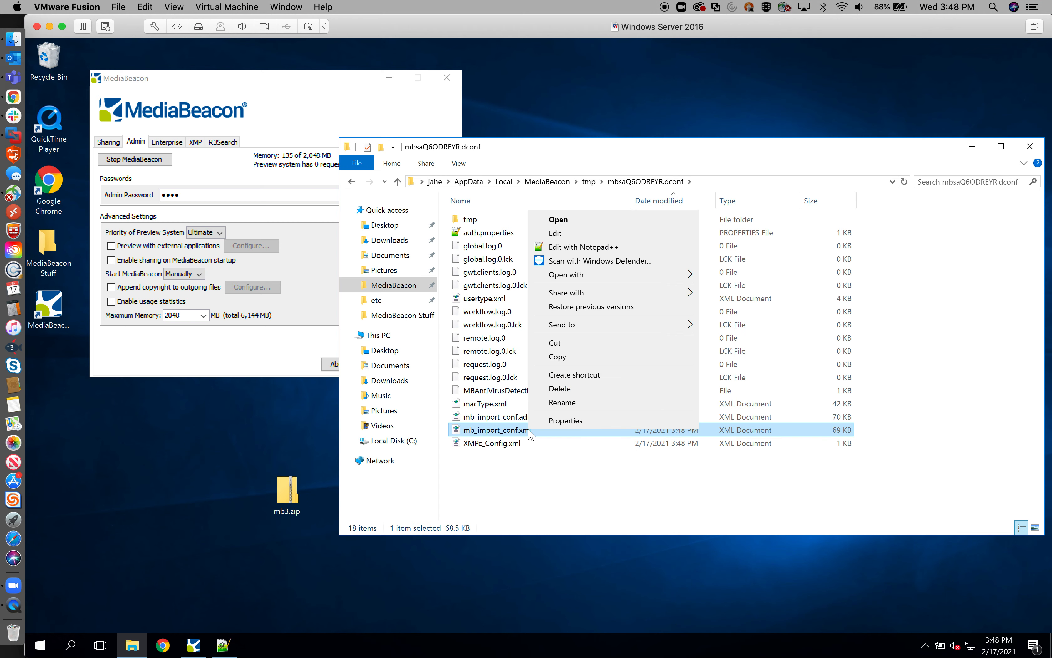
{"action": "left_click", "coordinate": [577, 250]}
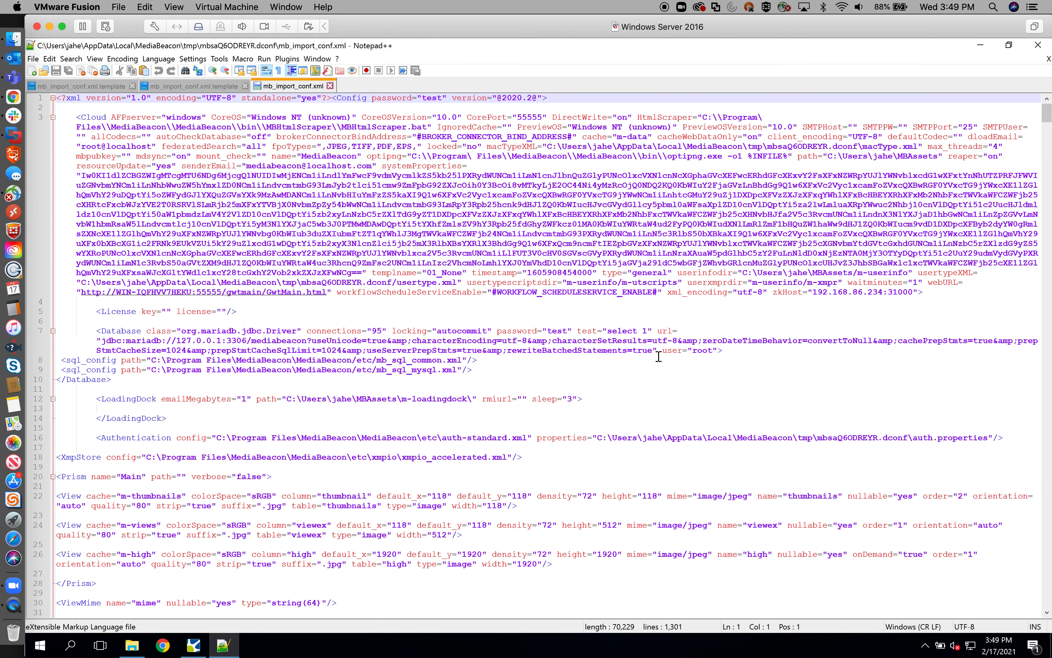
Step: Find "pdfworker" in the generated mb_import_conf.xml to check the PDFWorker settings
{"action": "key", "text": "ctrl+f"}
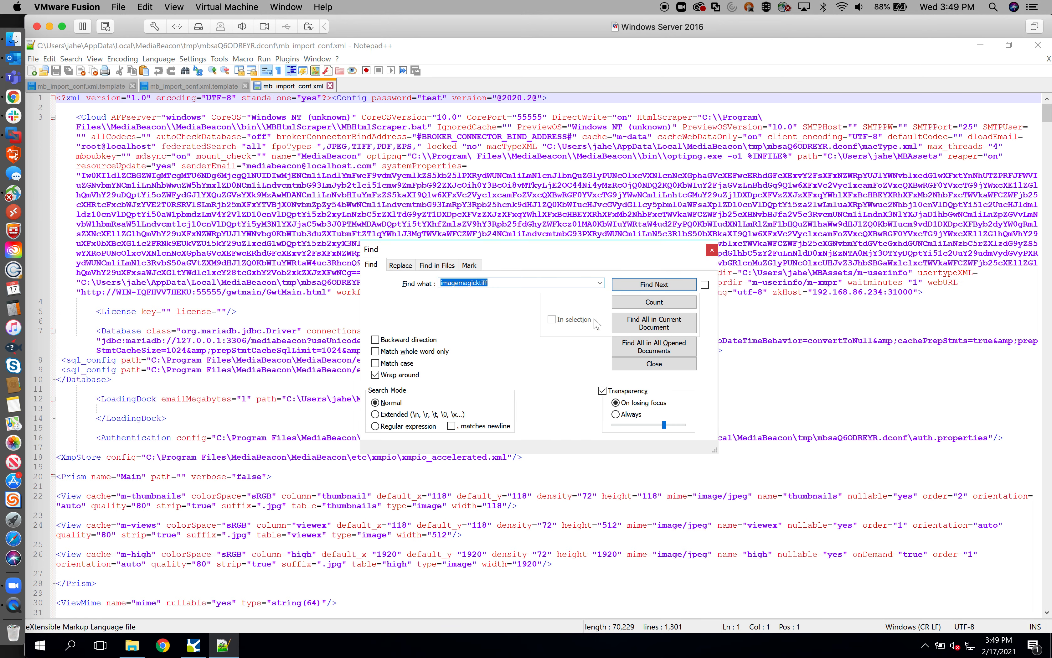
{"action": "type", "text": "pdfworker"}
{"action": "key", "text": "Return"}
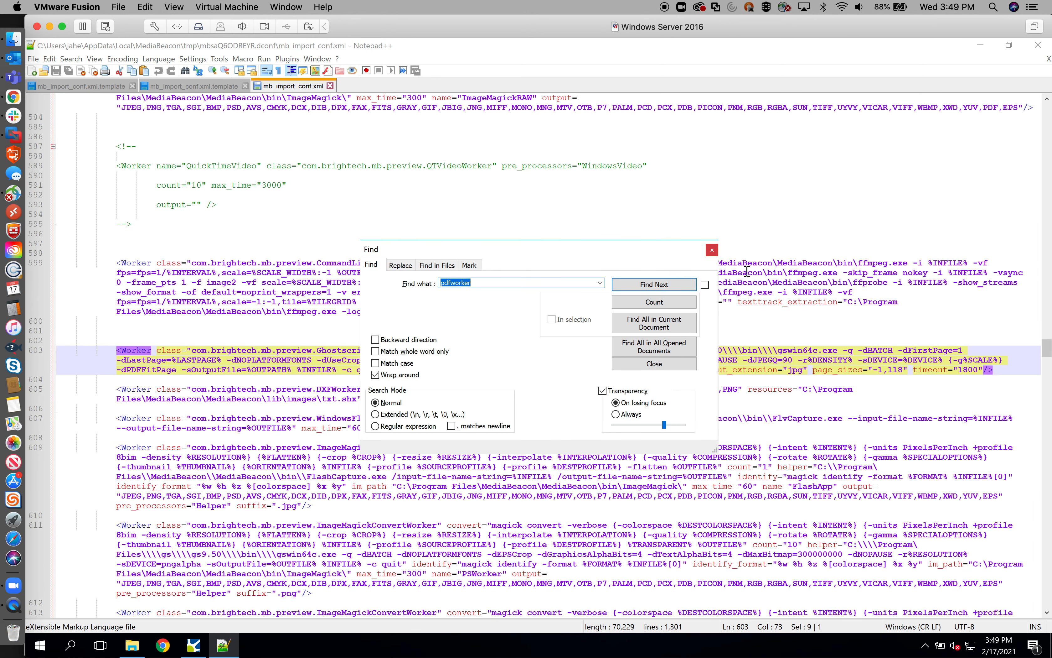
{"action": "left_click", "coordinate": [712, 250]}
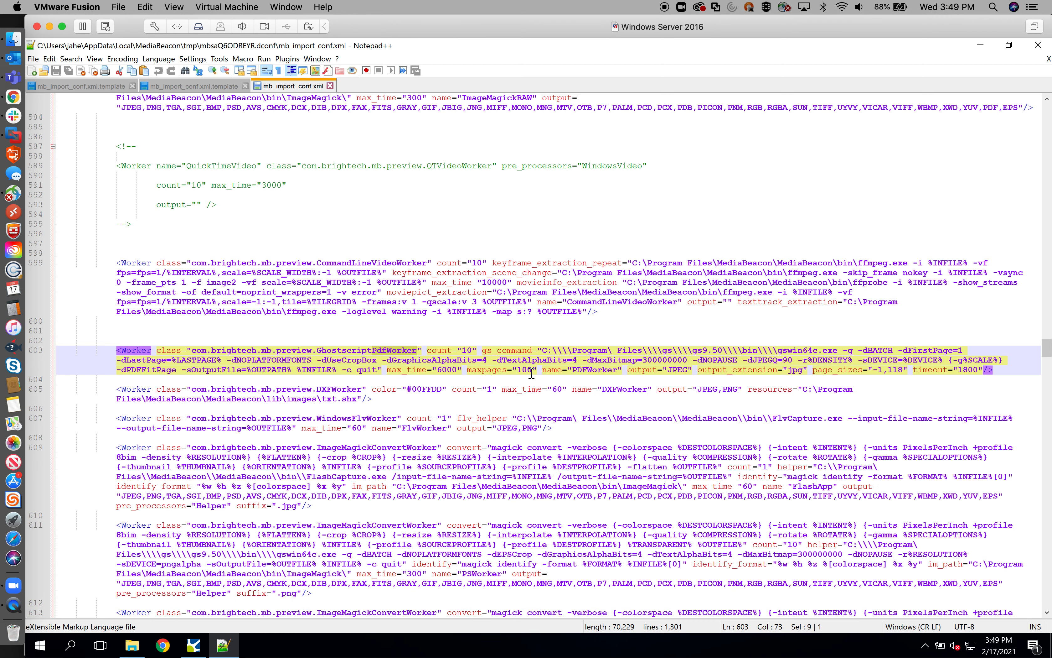
Step: Switch to MediaBeacon in Chrome and import the Get Set Max brand guidelines asset again with Regenerate Previews enabled
{"action": "left_click", "coordinate": [11, 100]}
{"action": "left_click", "coordinate": [46, 101]}
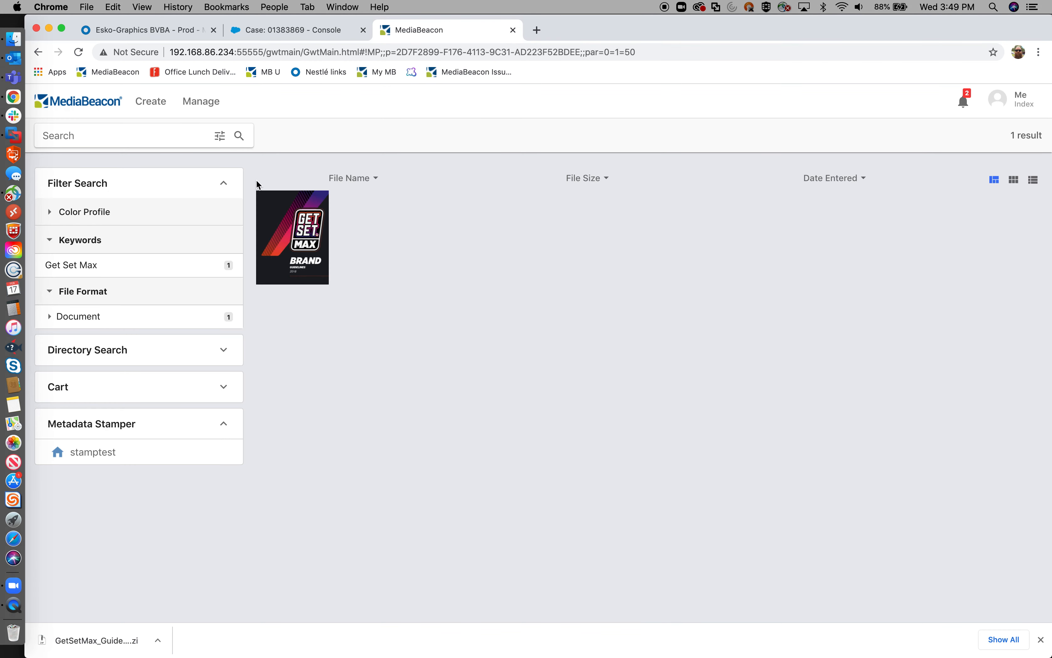
{"action": "left_click", "coordinate": [312, 206]}
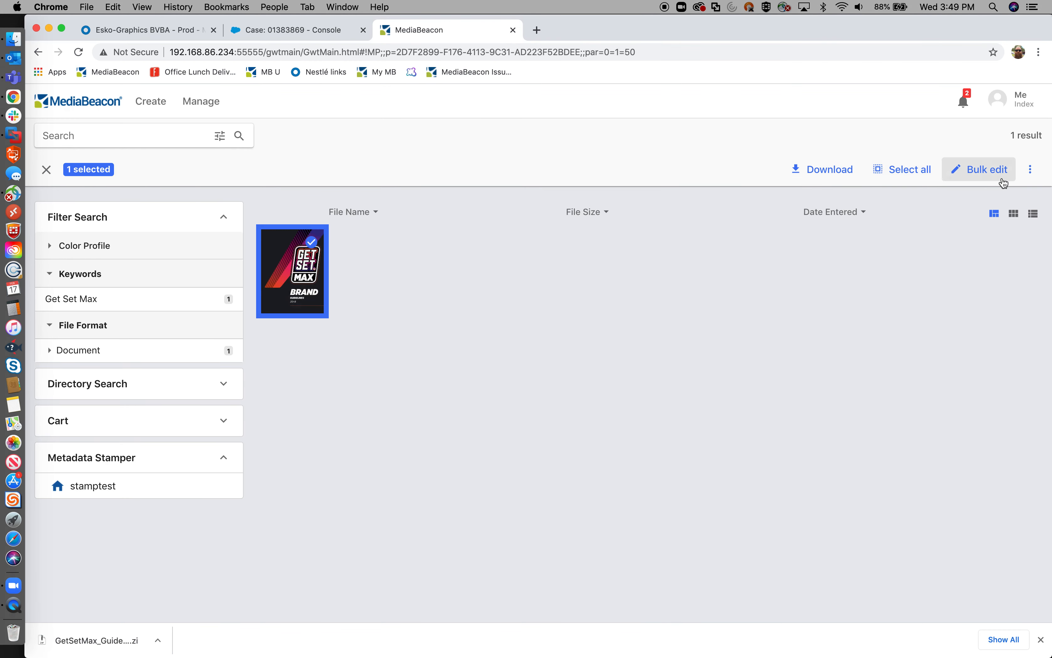
{"action": "left_click", "coordinate": [1030, 169]}
{"action": "left_click", "coordinate": [977, 239]}
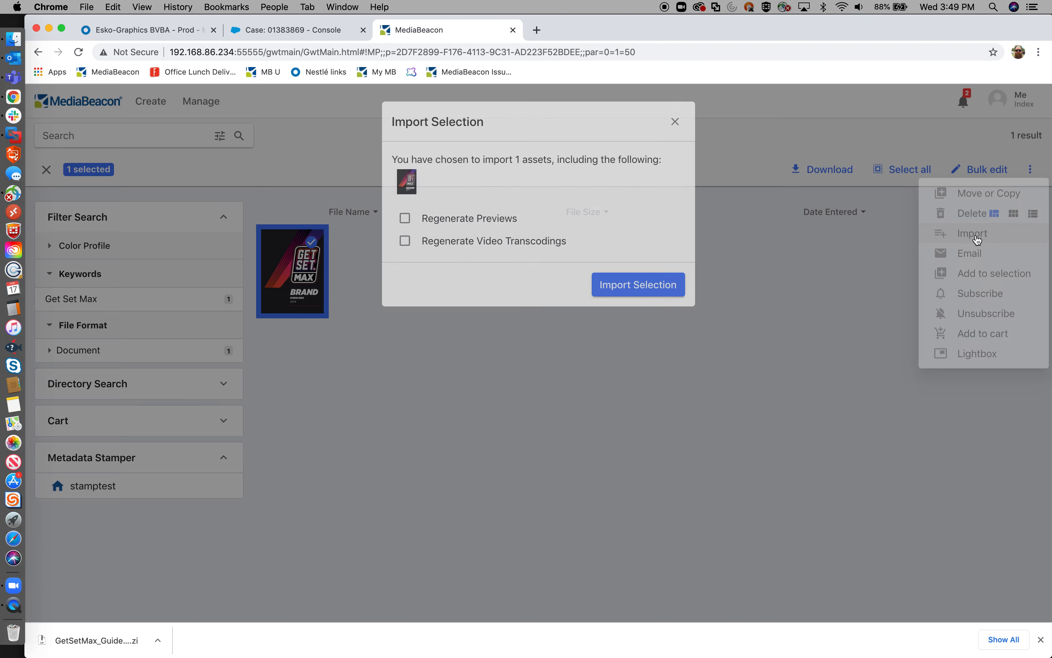
{"action": "left_click", "coordinate": [478, 219]}
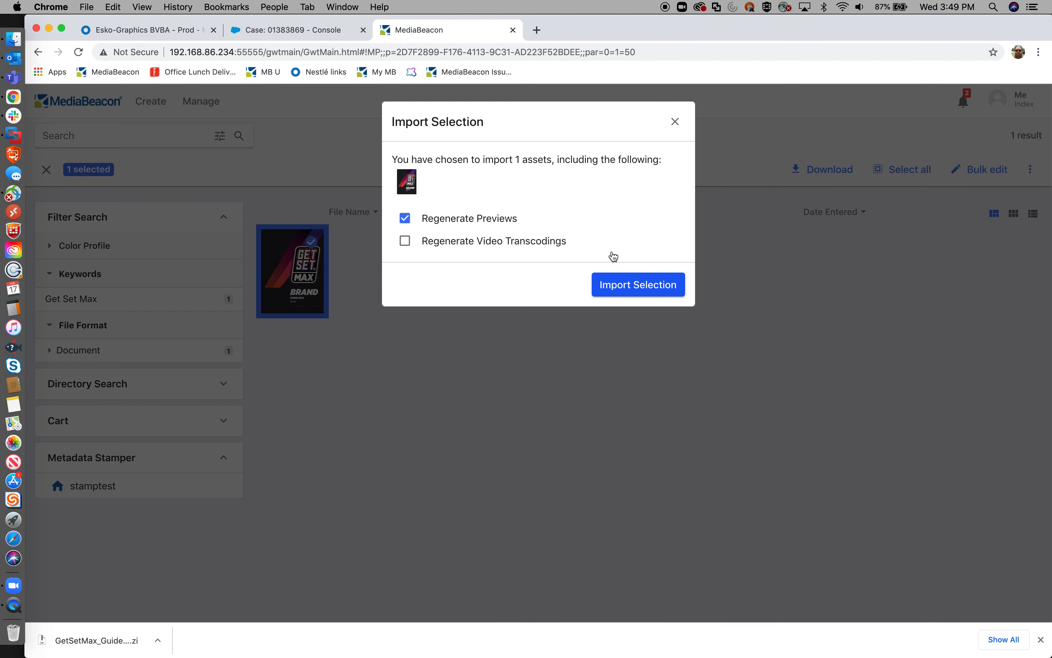
{"action": "left_click", "coordinate": [628, 286]}
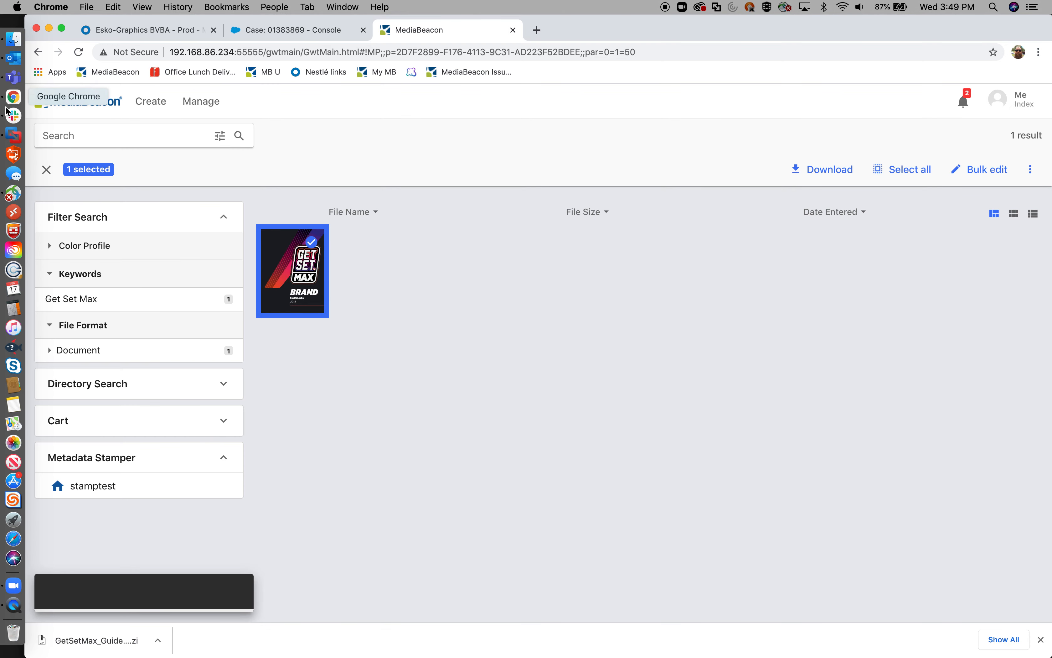
Step: Return to the virtual machine and find "imagemagicktiff" in the generated mb_import_conf.xml to check the "TIFF files" FileSet
{"action": "left_click", "coordinate": [13, 135]}
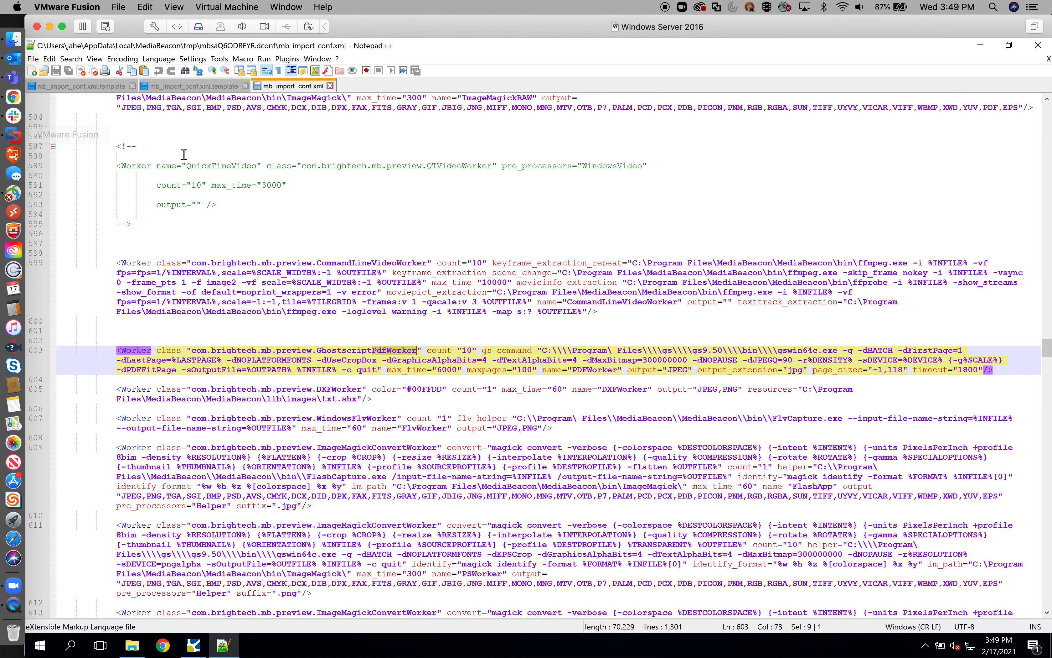
{"action": "key", "text": "ctrl+f"}
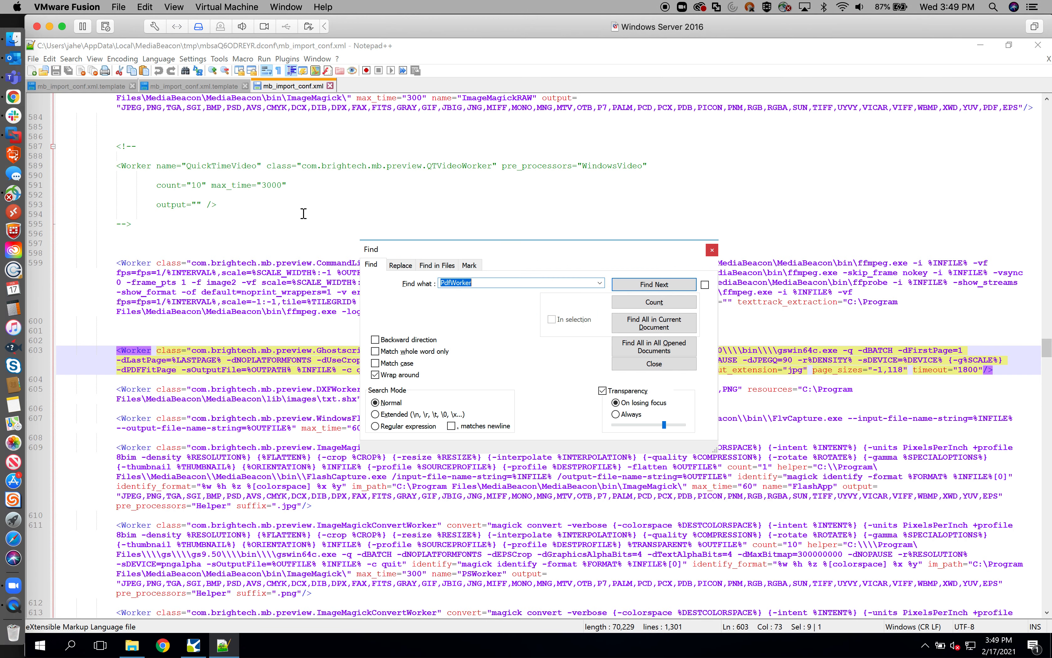
{"action": "type", "text": "ima"}
{"action": "key", "text": "Return"}
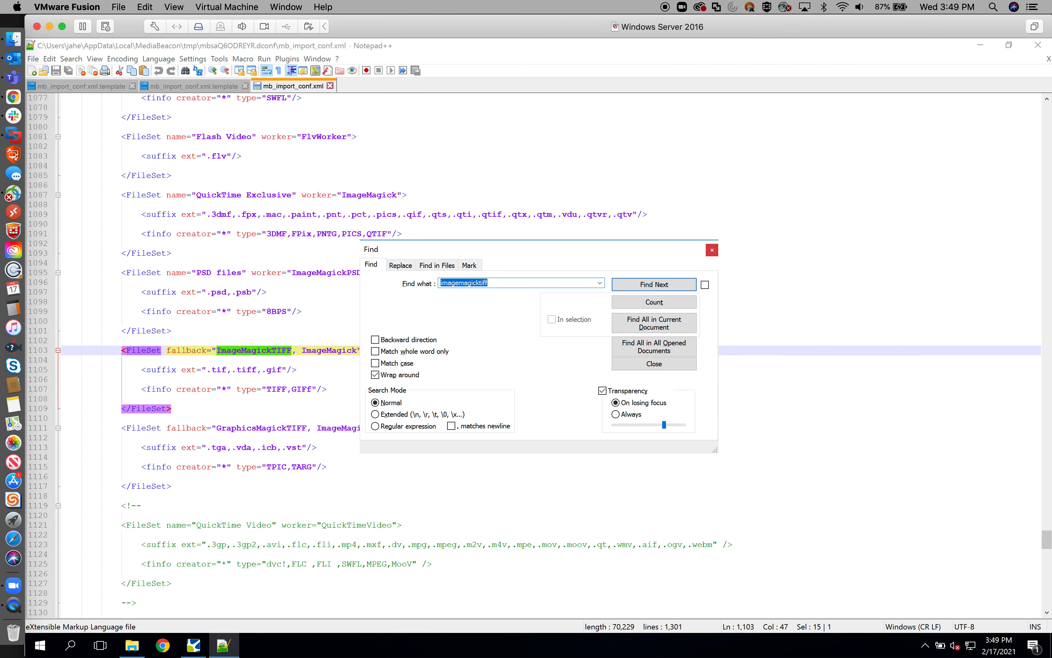
{"action": "left_click", "coordinate": [712, 249]}
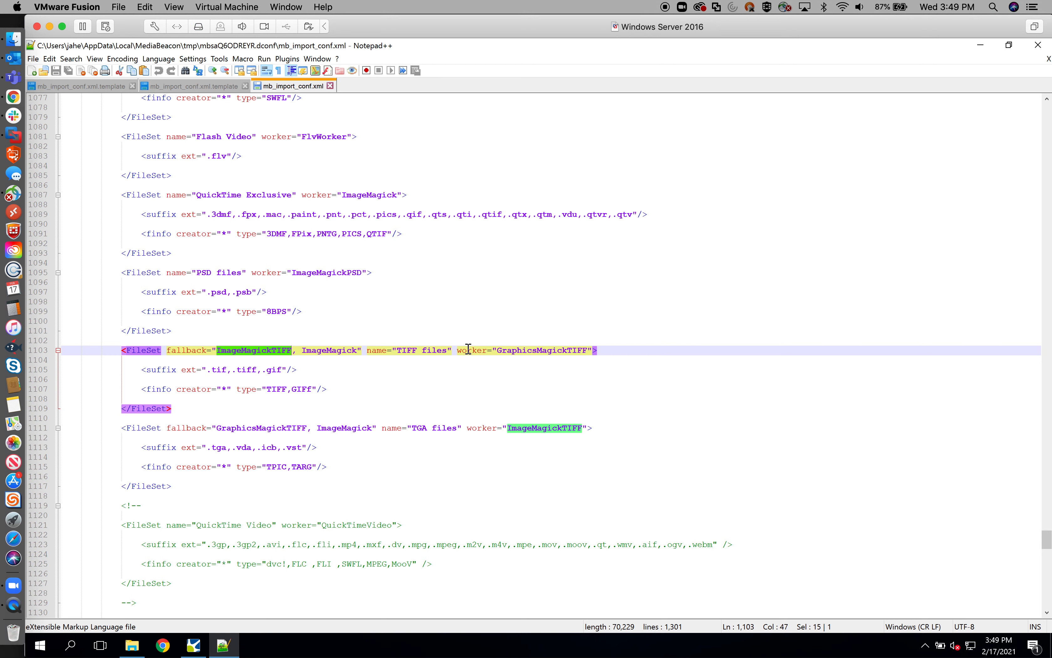
Step: Compare the "TIFF files" FileSet in the installed template, the AppData template and the generated mb_import_conf.xml, and close Notepad++
{"action": "left_click", "coordinate": [94, 87]}
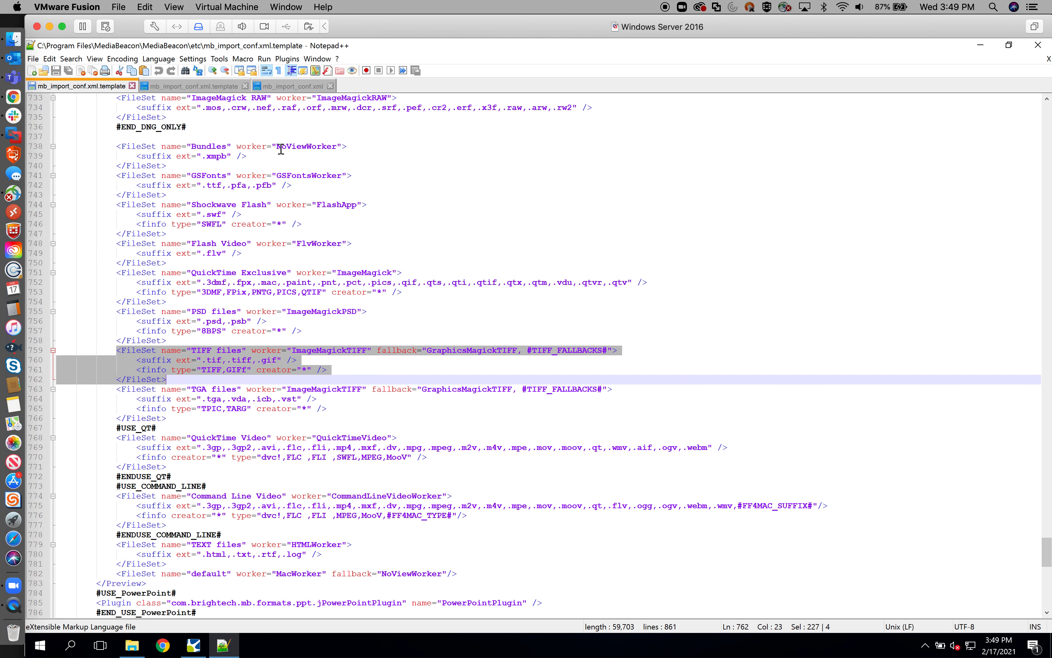
{"action": "left_click", "coordinate": [192, 86]}
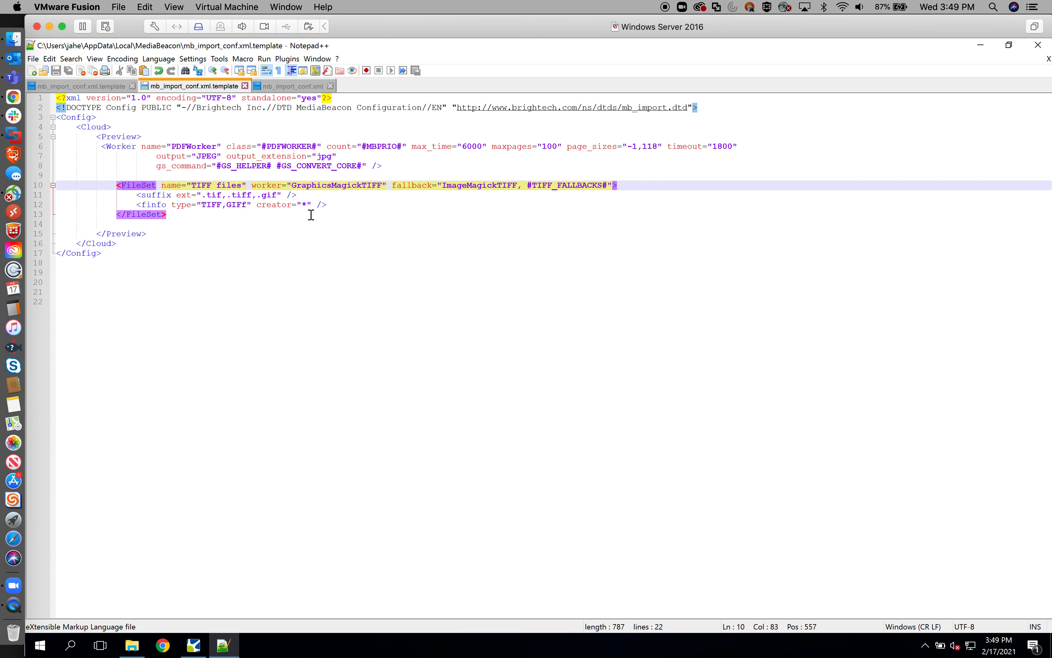
{"action": "left_click", "coordinate": [285, 87]}
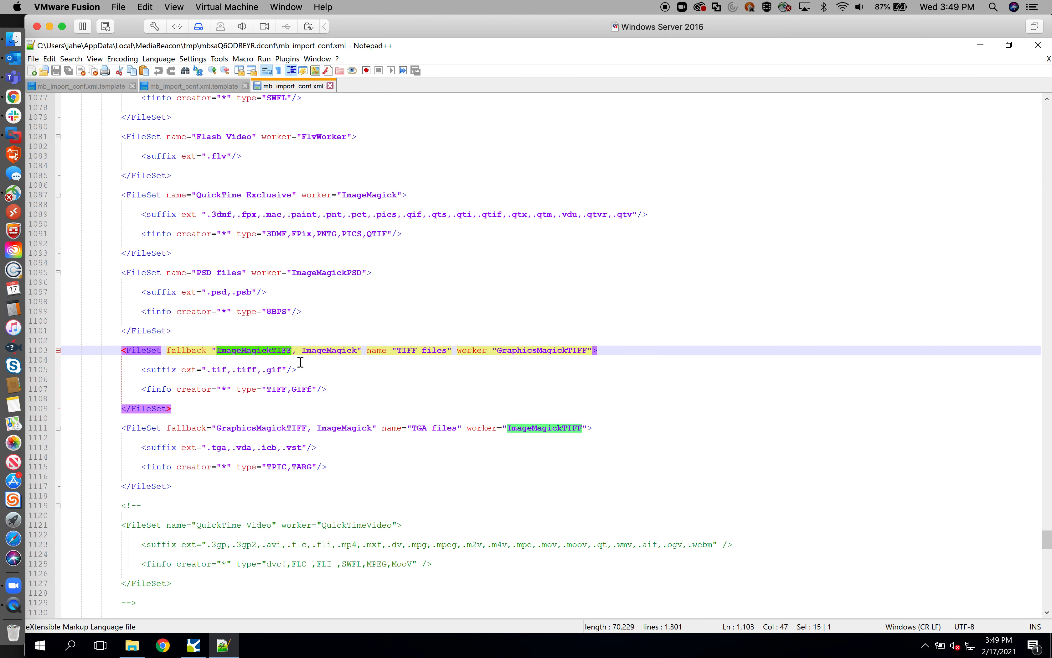
{"action": "left_click", "coordinate": [205, 86]}
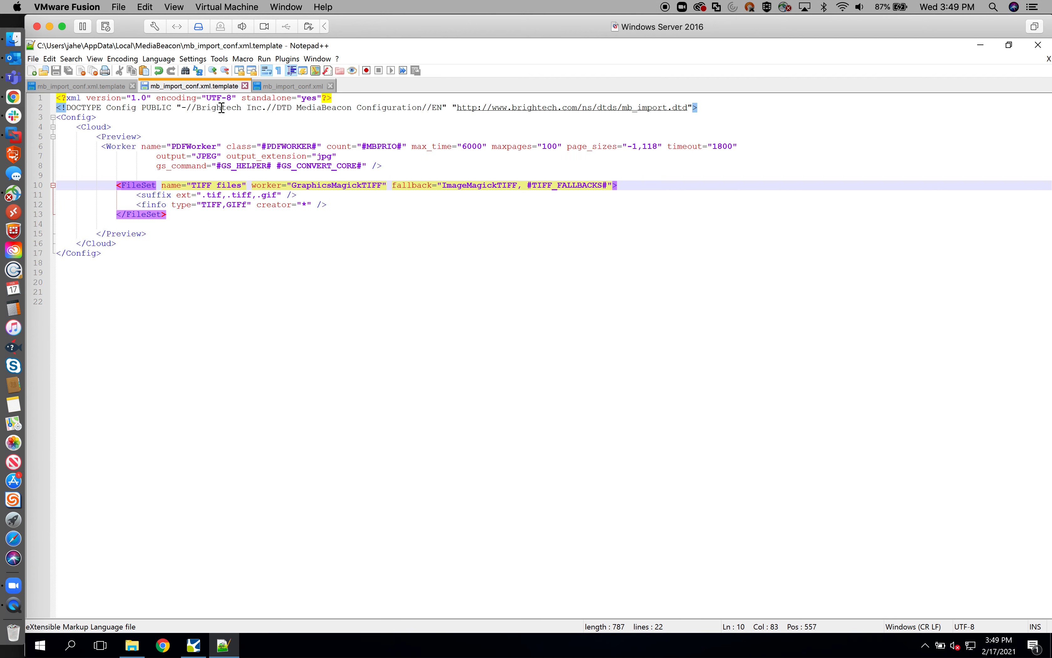
{"action": "left_click", "coordinate": [87, 87]}
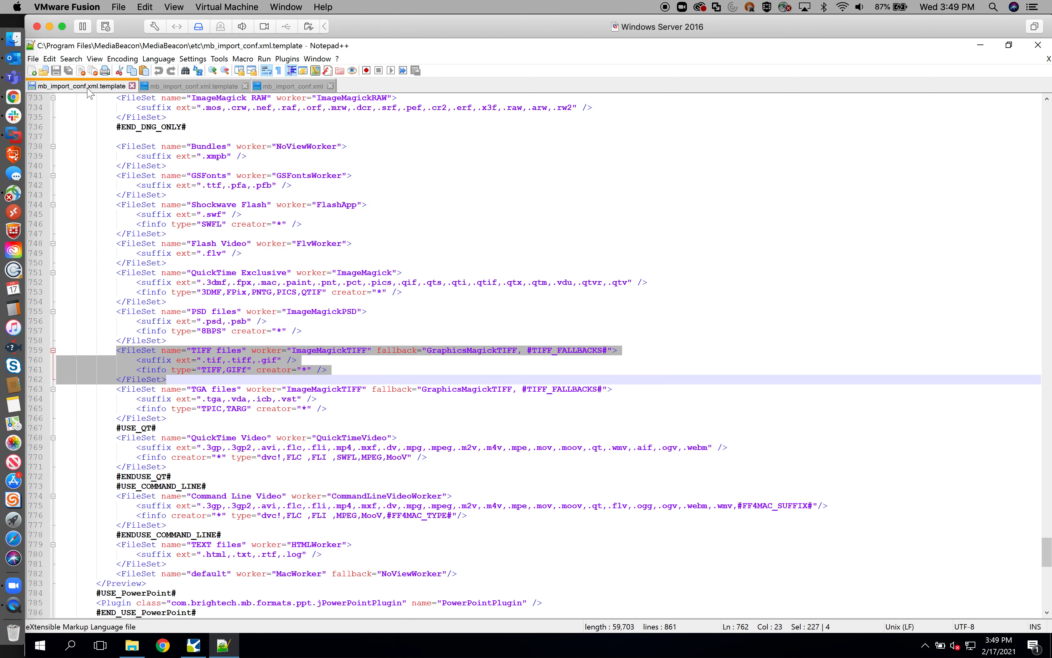
{"action": "left_click", "coordinate": [209, 86]}
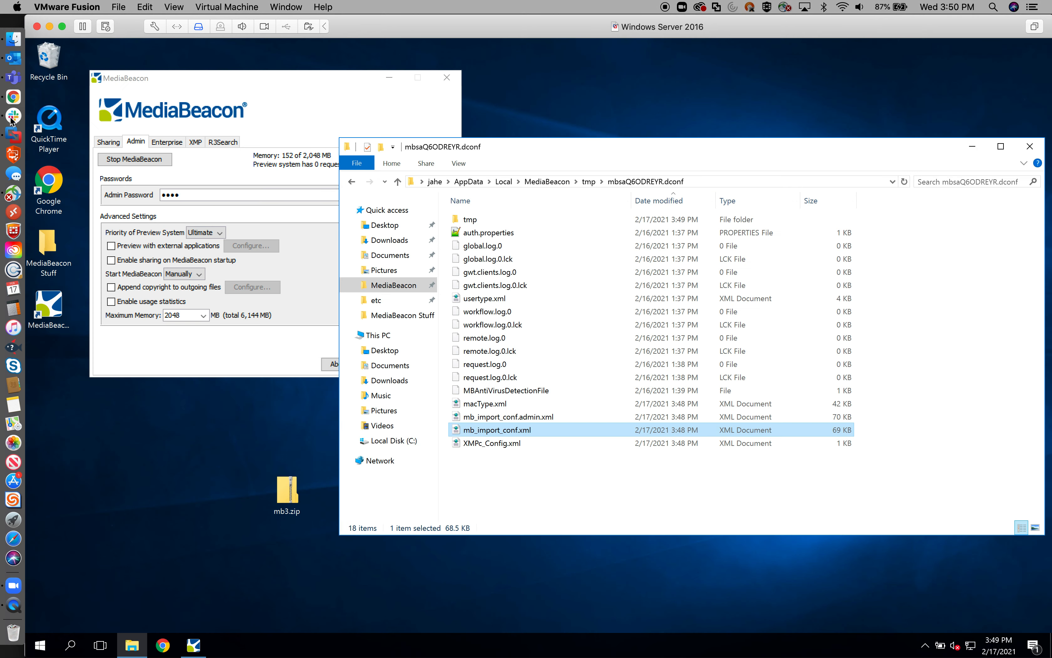
{"action": "left_click", "coordinate": [1038, 44]}
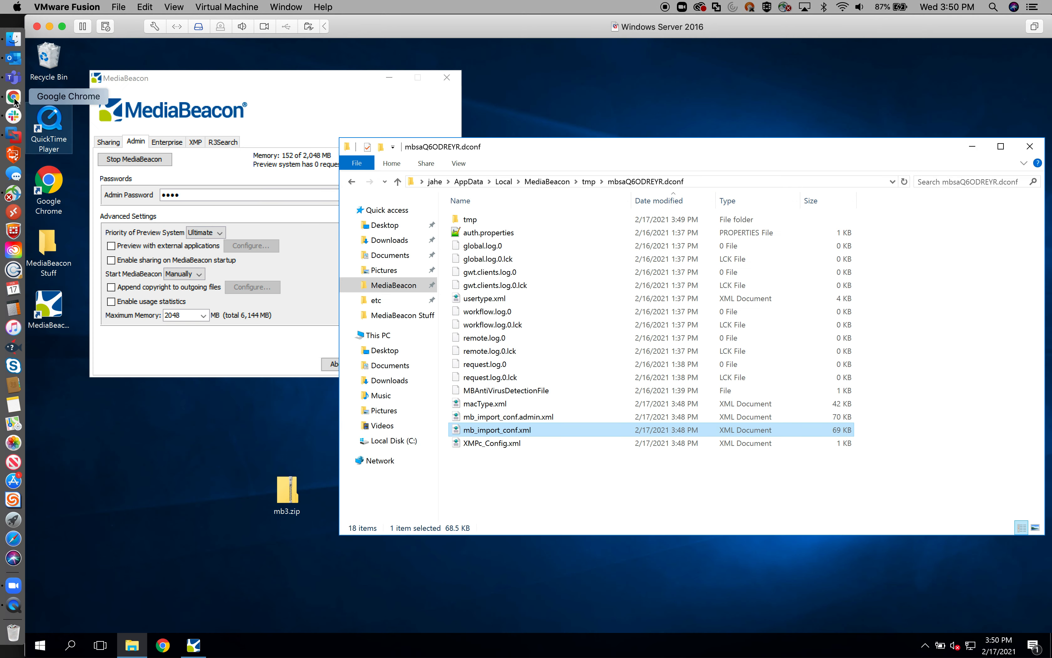
Step: Reload MediaBeacon in Chrome, view page 12 of the Get Set Max document's preview, and return to the virtual machine
{"action": "left_click", "coordinate": [13, 97]}
{"action": "left_click", "coordinate": [78, 52]}
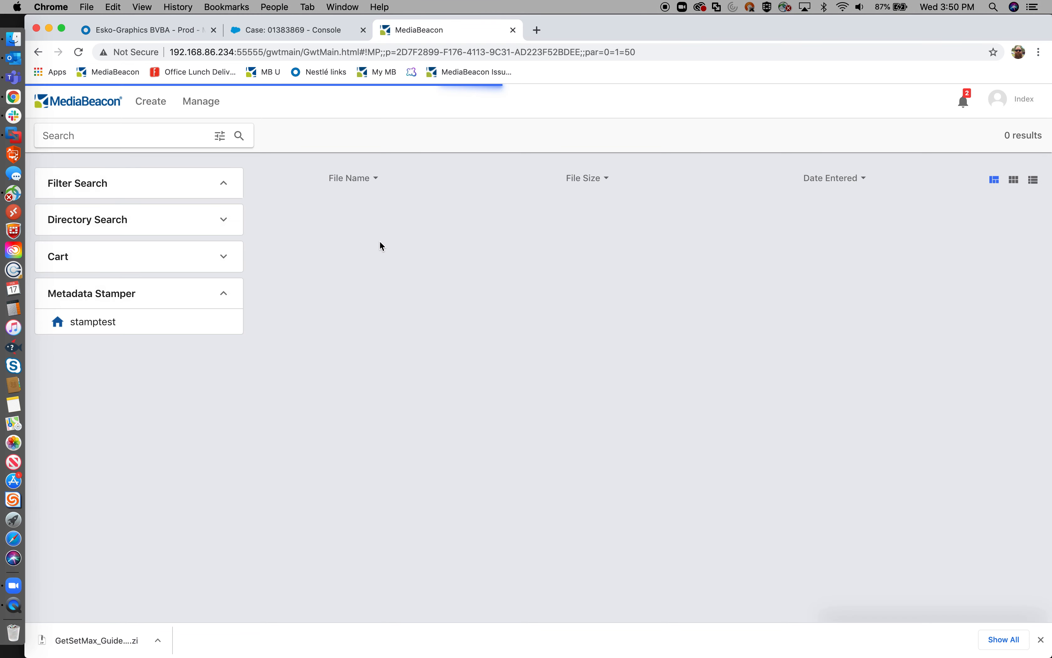
{"action": "double_click", "coordinate": [282, 273]}
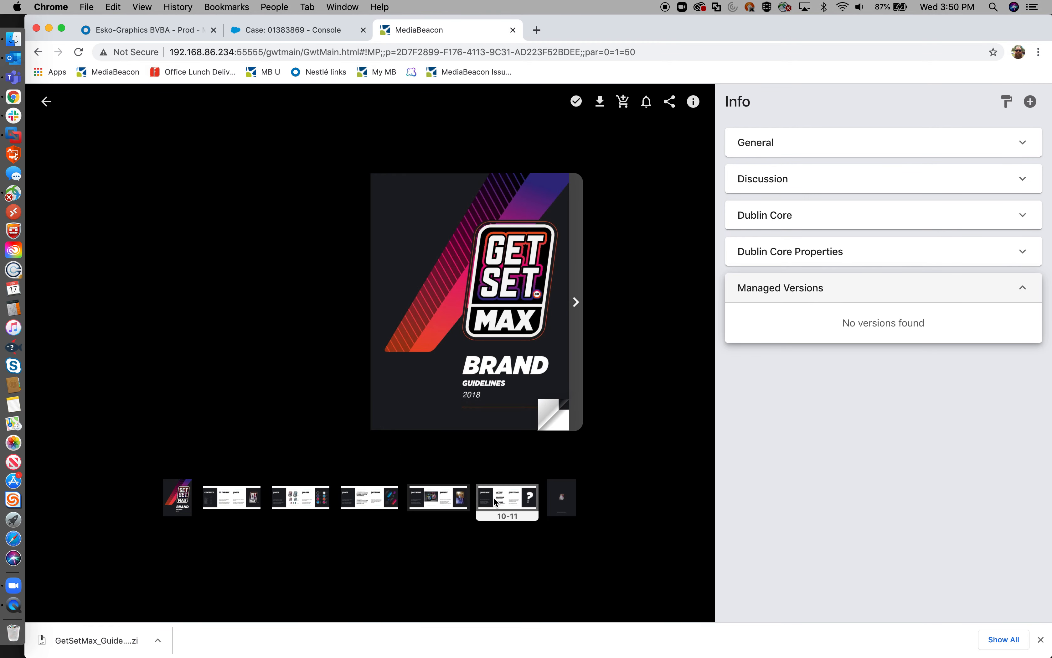
{"action": "left_click", "coordinate": [563, 498]}
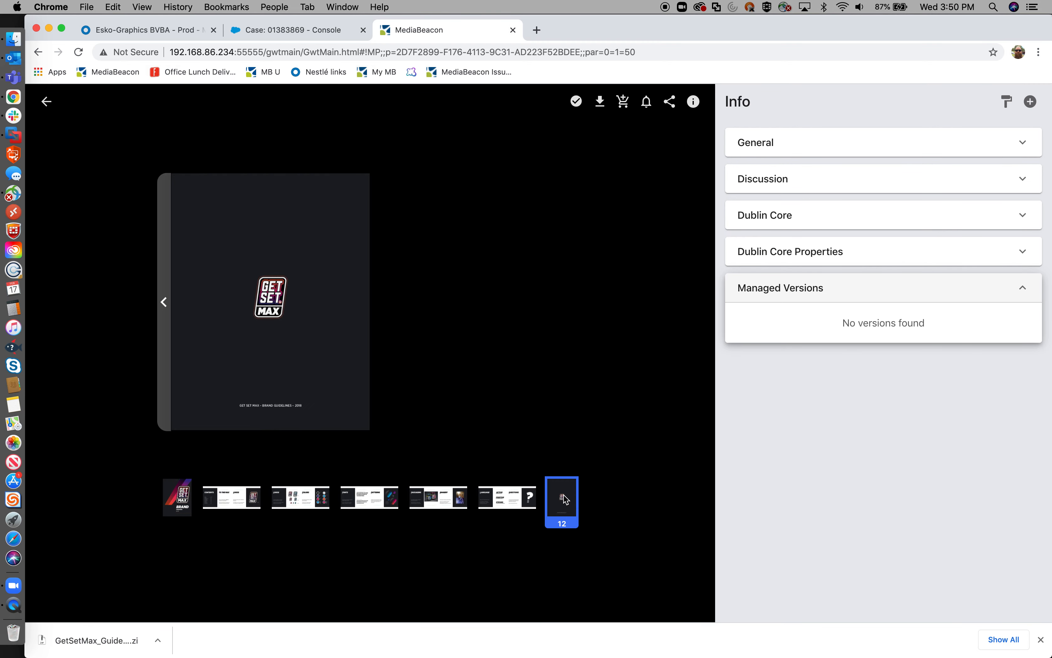
{"action": "left_click", "coordinate": [47, 103]}
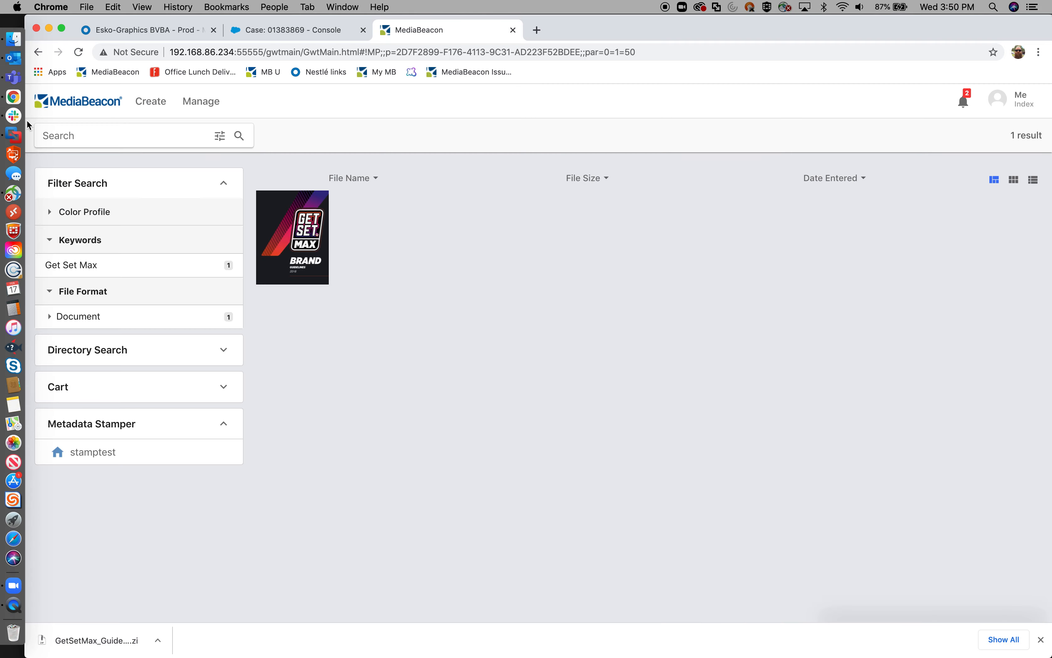
{"action": "left_click", "coordinate": [13, 135]}
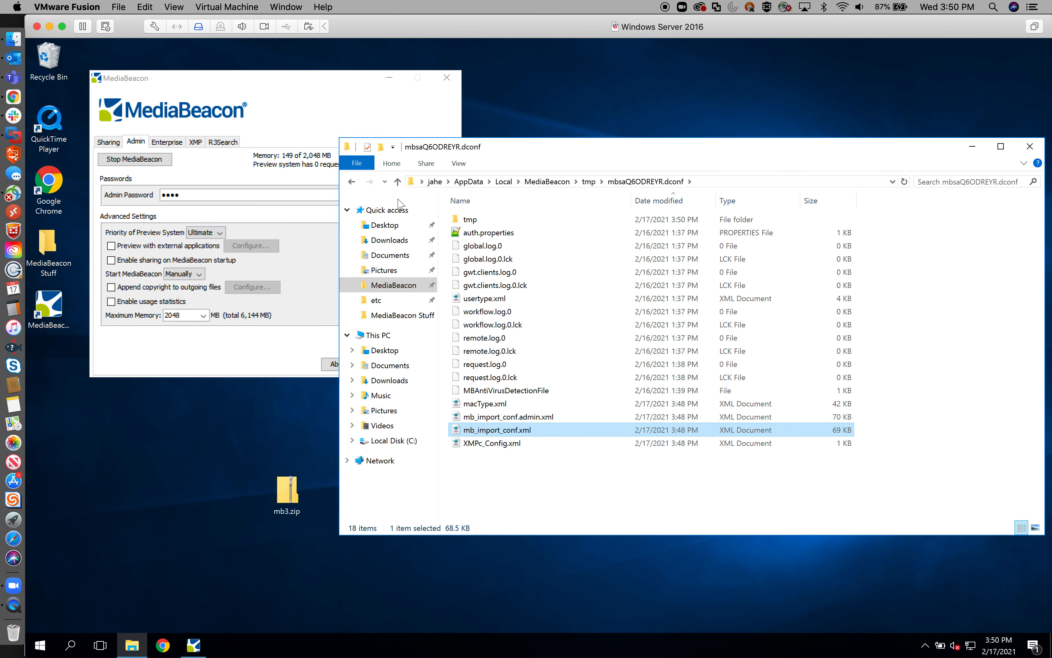